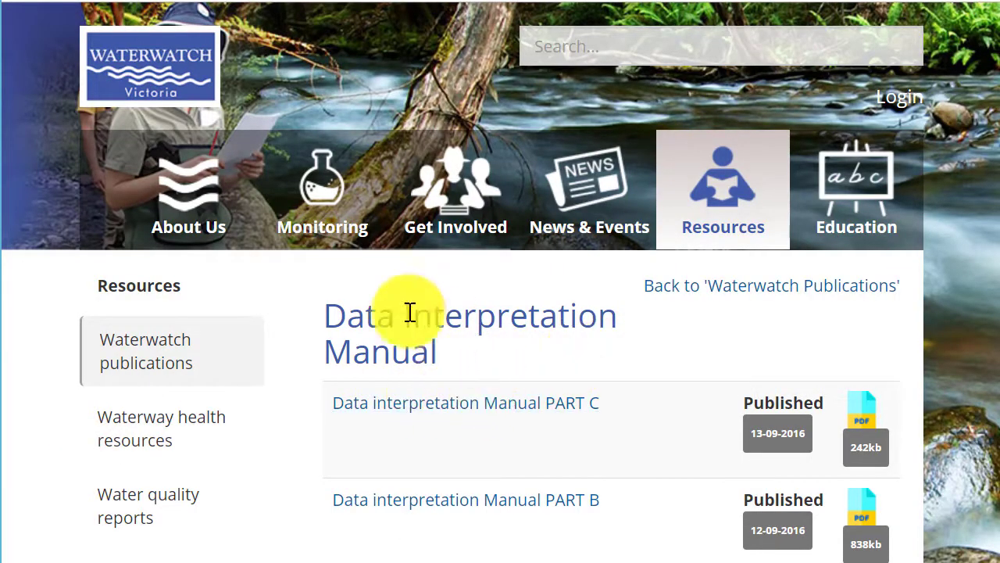
- Show the popup for the Goulburn River before Seymour site near Broadford and scroll its readings table
scroll(457, 383, "down", 3)
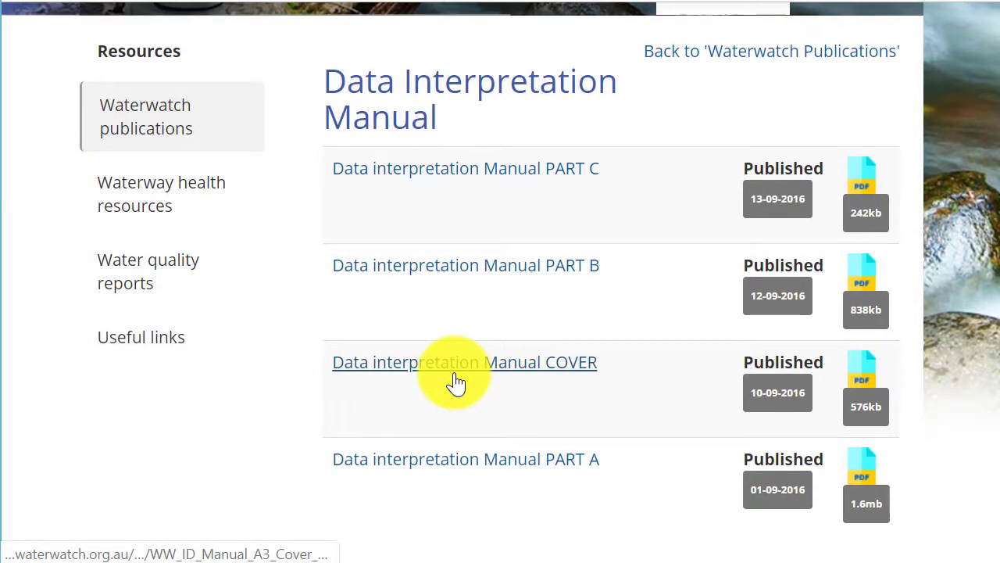
scroll(457, 383, "up", 3)
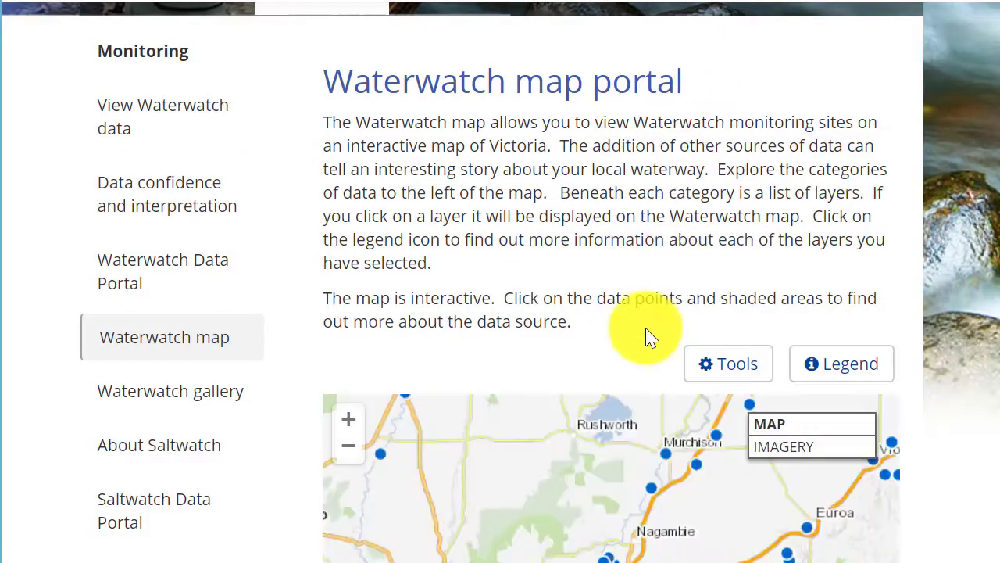
scroll(986, 180, "down", 6)
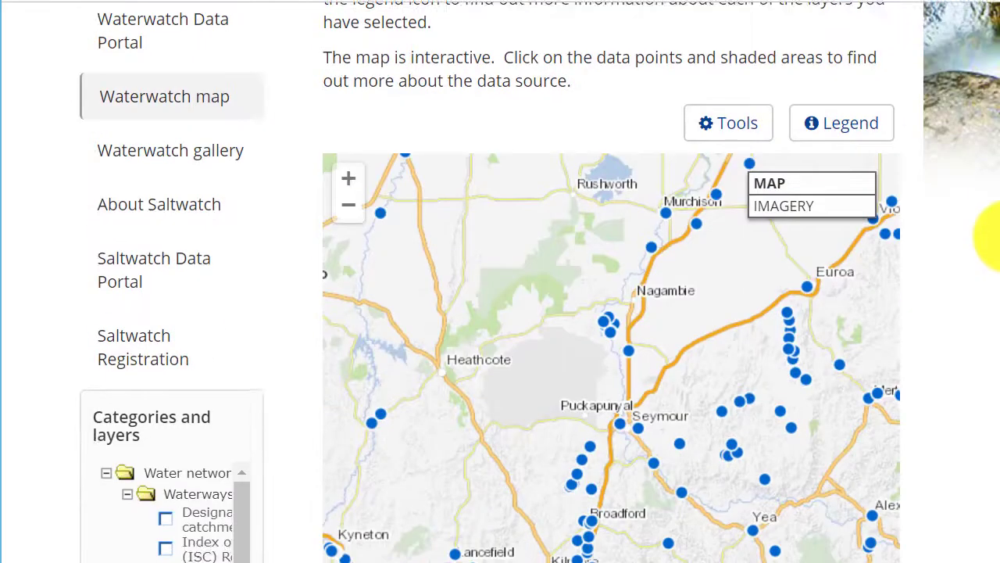
mouse_move(620, 250)
left_mouse_down()
mouse_move(591, 271)
mouse_move(633, 254)
left_mouse_up()
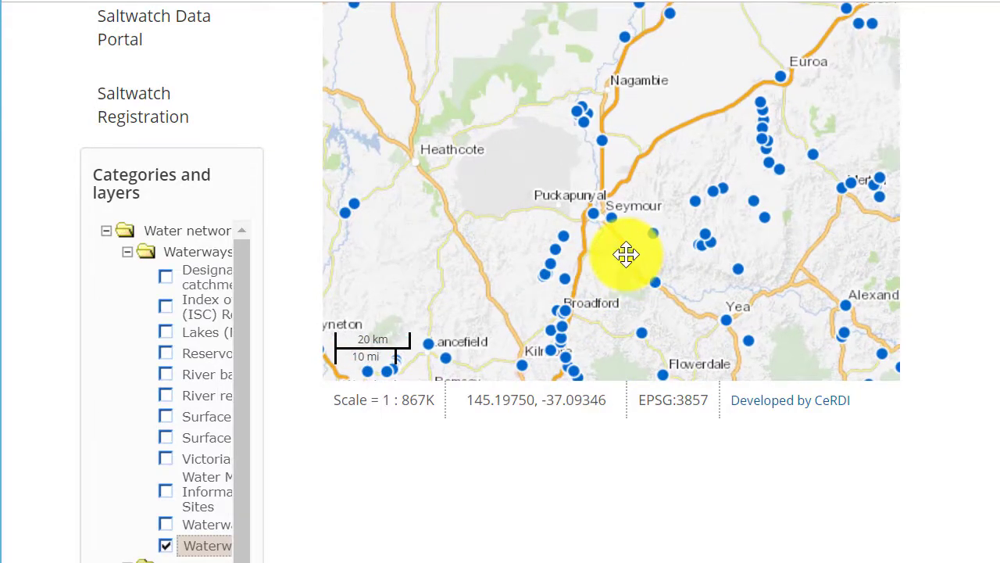
left_click(581, 289)
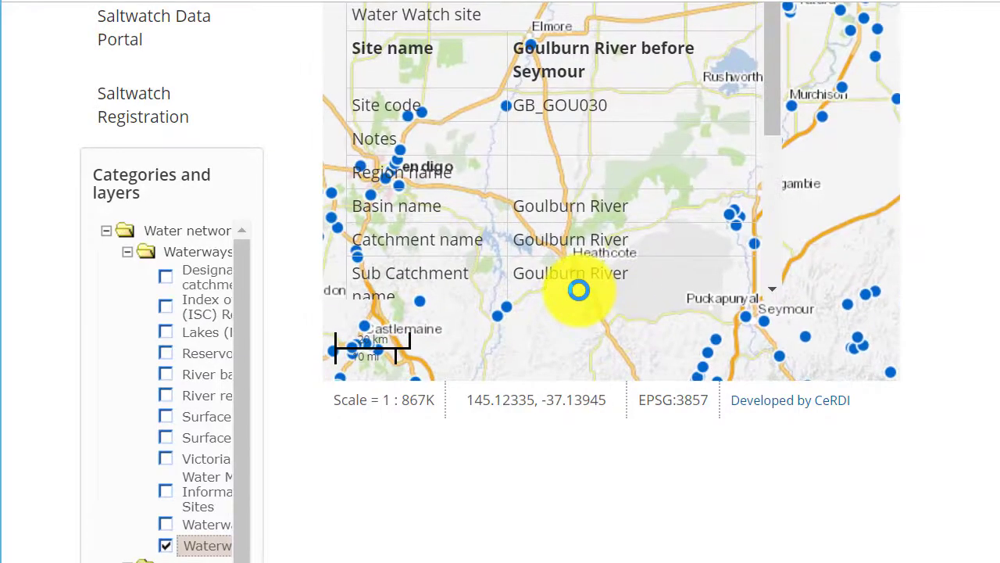
left_click_drag(784, 123, 777, 277)
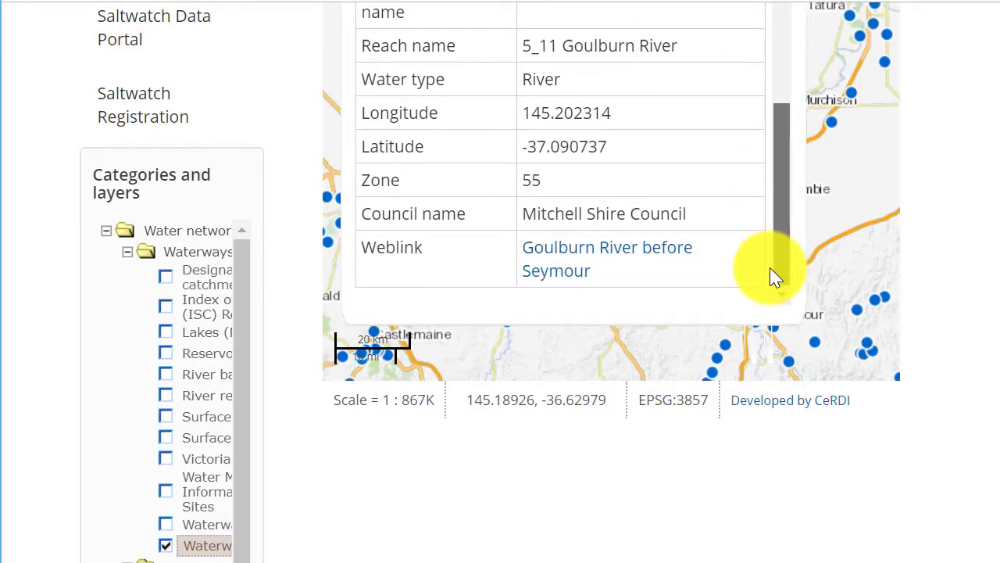
left_click_drag(833, 255, 868, 287)
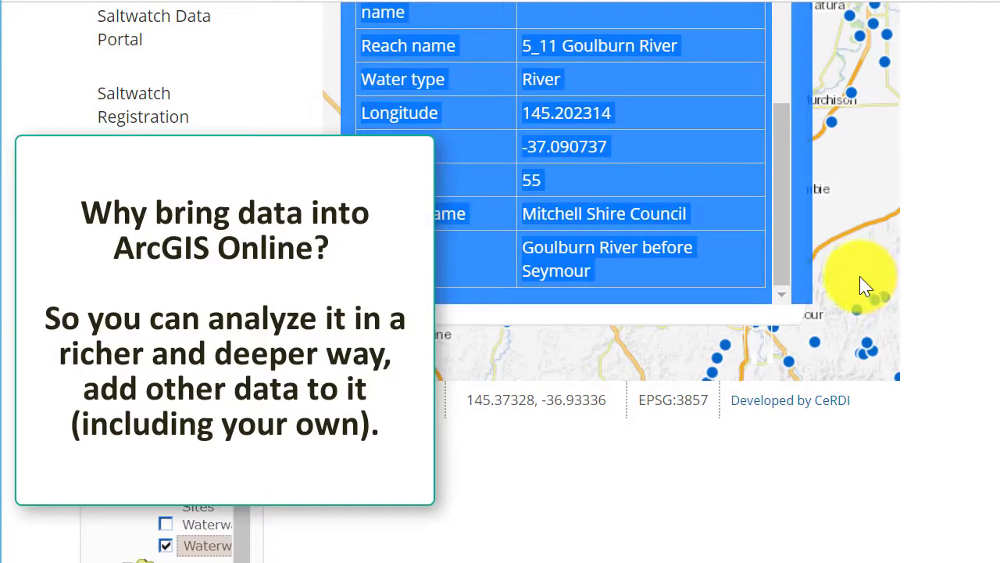
left_click(737, 250)
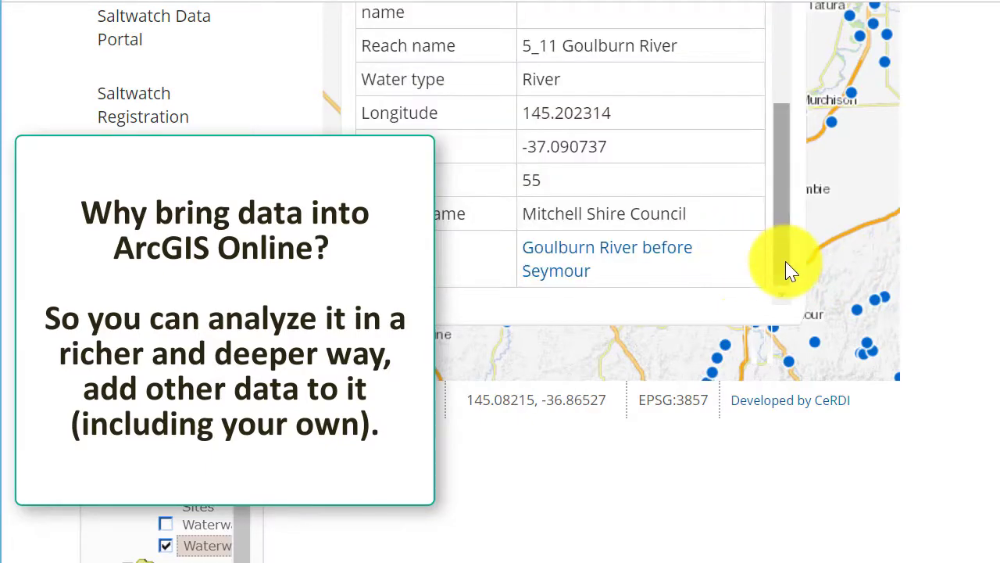
scroll(790, 269, "up", 5)
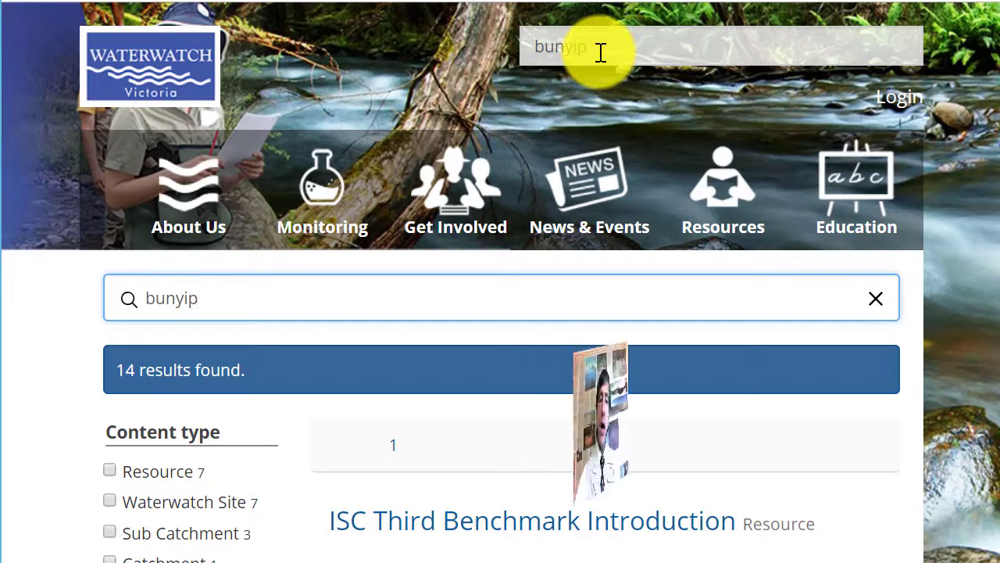
- Search the site for 'bunyip' and open the Bunyip River Catchment result
left_click(601, 53)
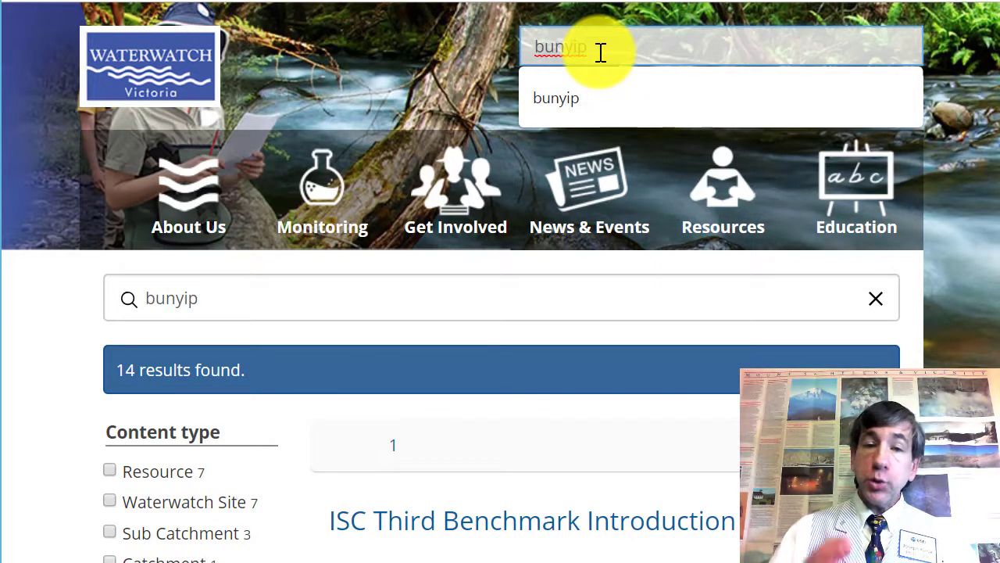
scroll(630, 341, "down", 1)
scroll(630, 342, "down", 12)
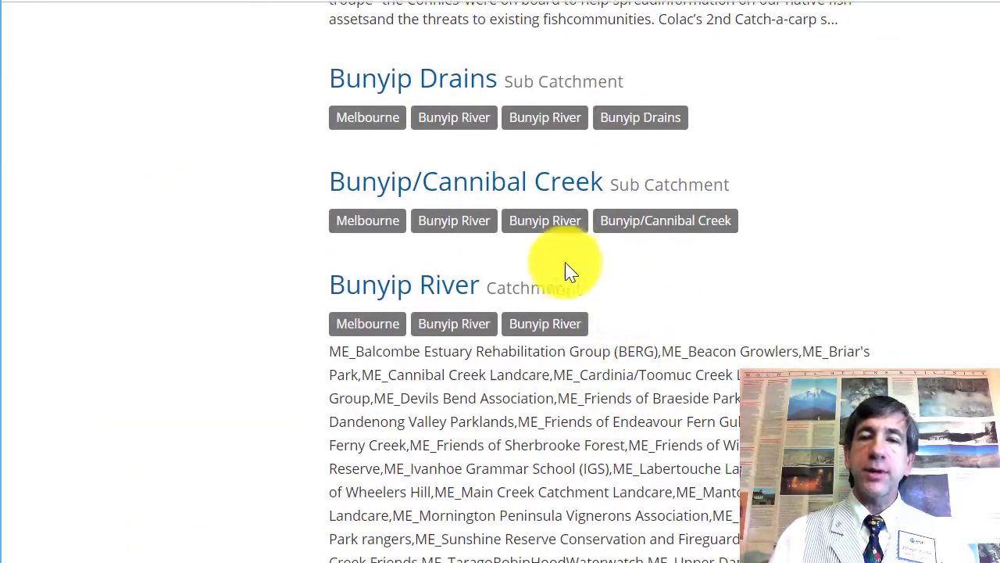
left_click(440, 288)
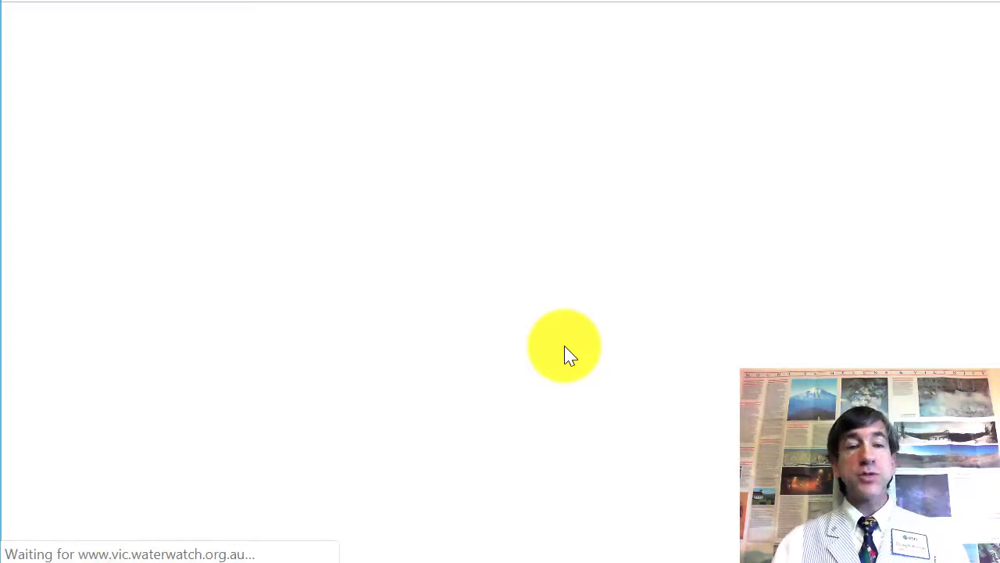
- Review the Bunyip River Catchment map, sub catchments and Active Sites lists, then open the gtav_course data folder
scroll(739, 383, "down", 6)
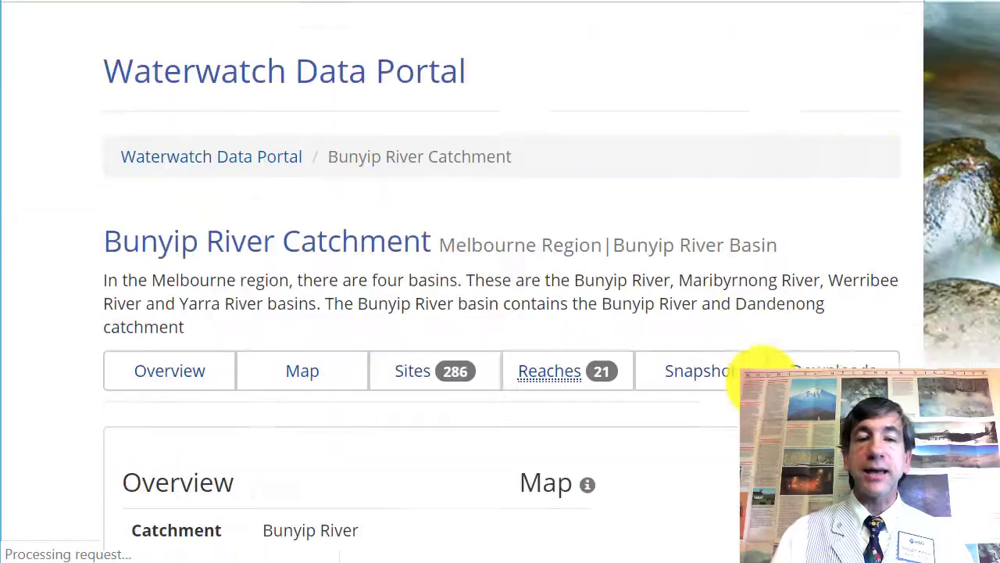
scroll(750, 367, "down", 3)
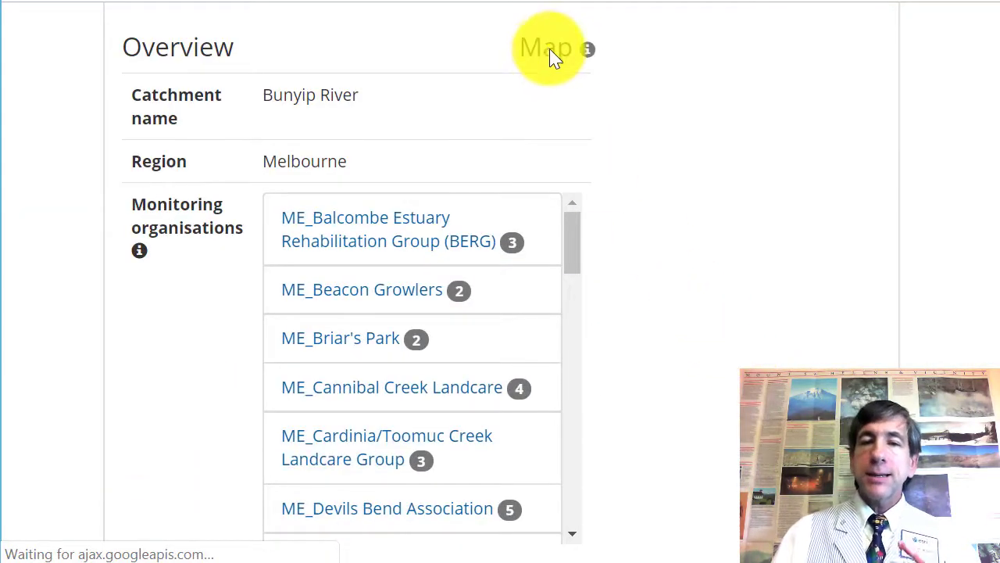
scroll(735, 272, "down", 5)
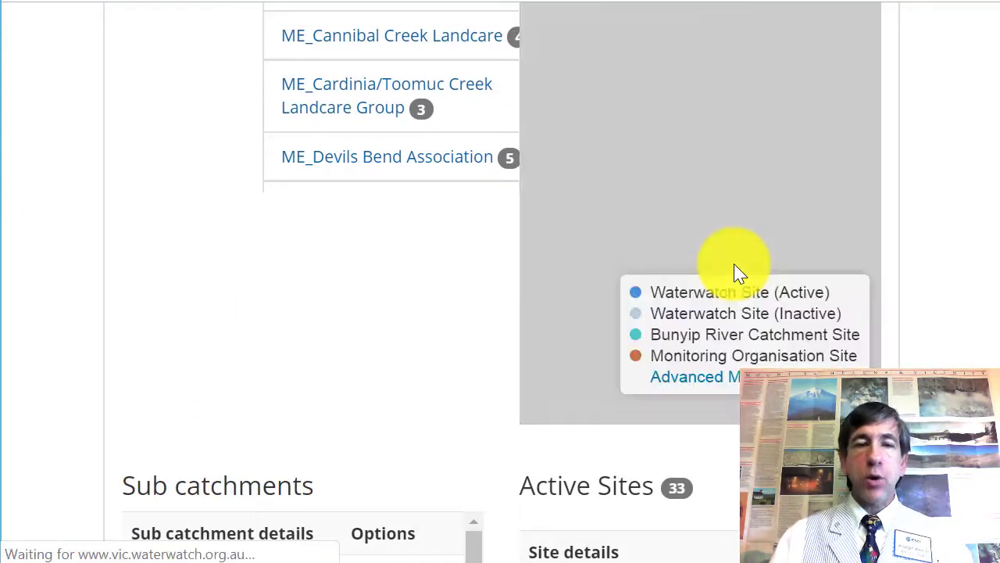
scroll(732, 262, "down", 5)
scroll(732, 264, "up", 3)
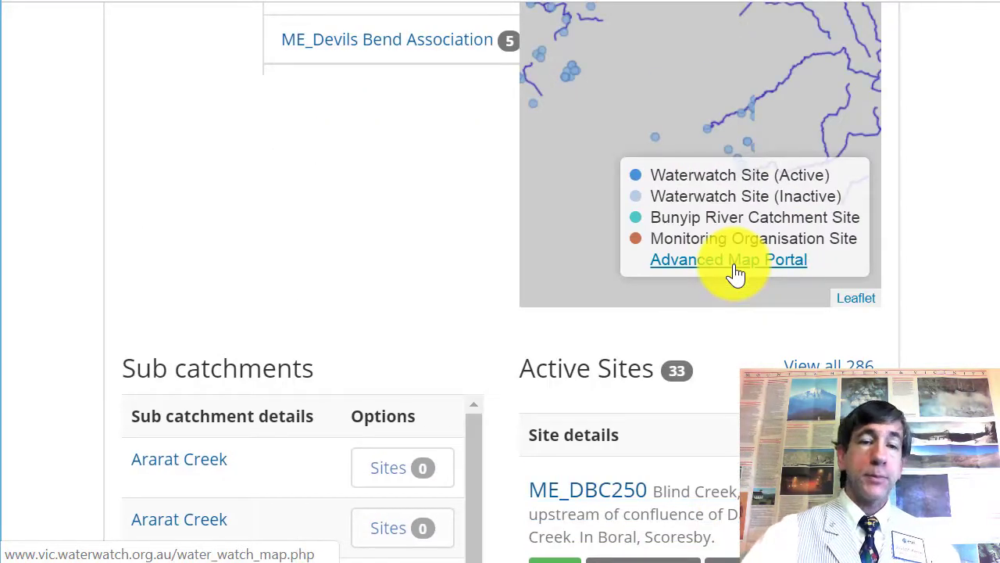
scroll(733, 272, "down", 4)
scroll(735, 274, "down", 6)
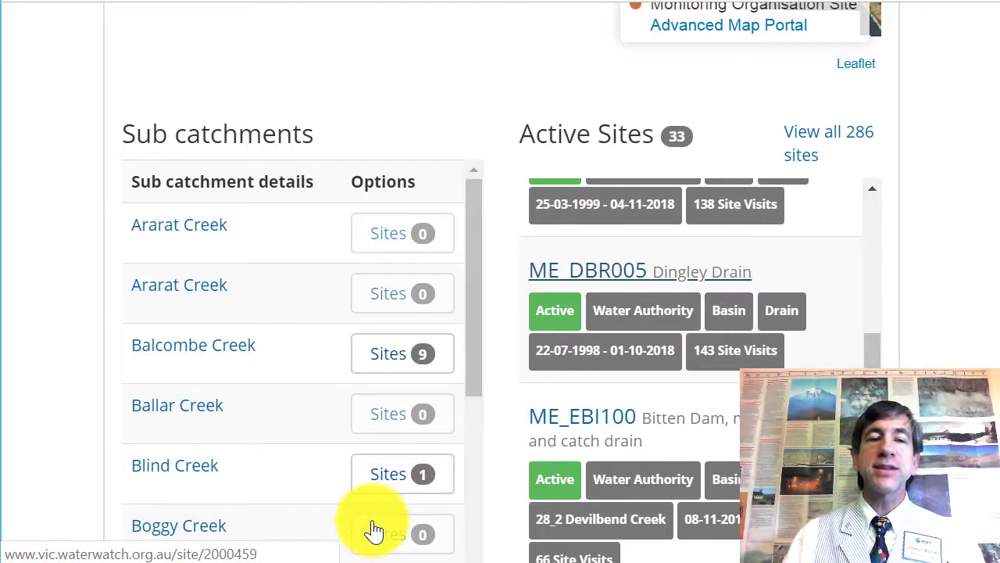
scroll(537, 436, "down", 3)
scroll(893, 356, "down", 6)
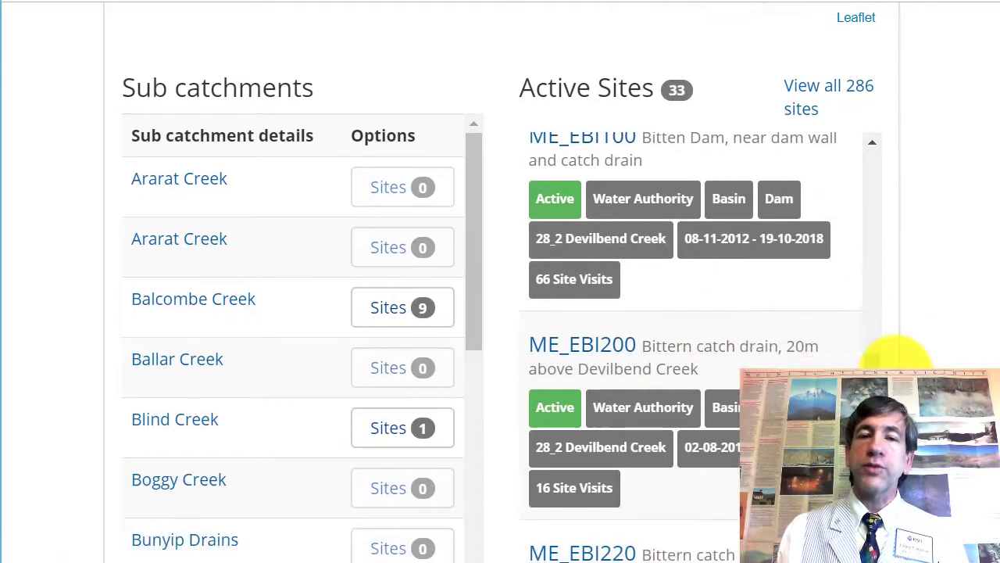
scroll(789, 351, "down", 3)
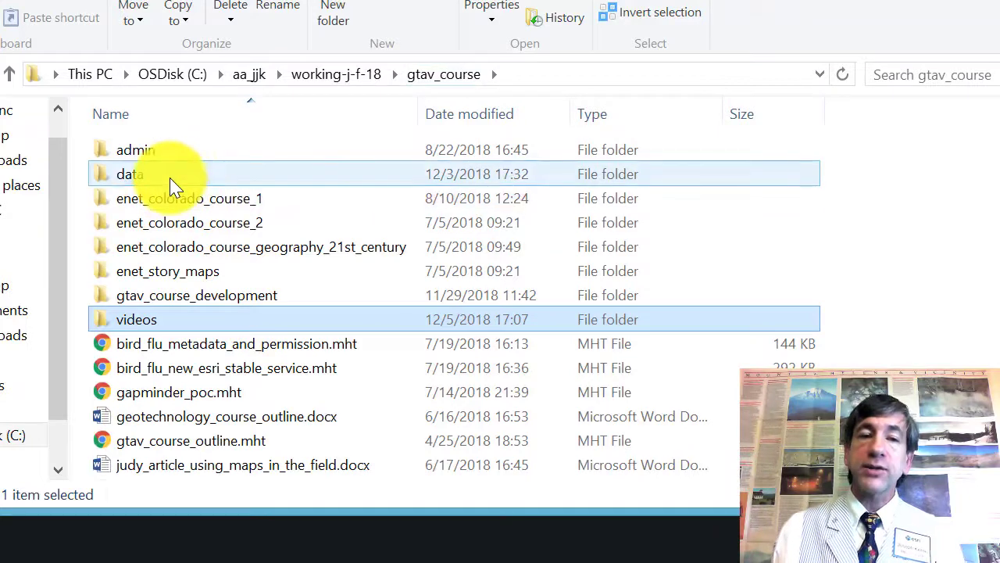
double_click(173, 186)
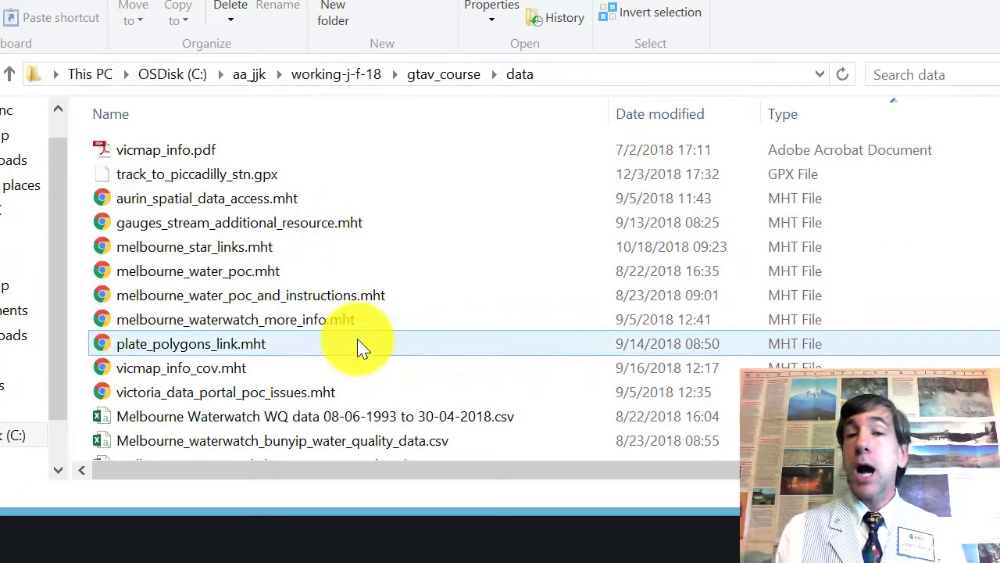
- Open Melbourne_waterwatch_bunyip_water_quality_data.csv from the data folder in Excel
scroll(358, 346, "down", 3)
scroll(362, 346, "up", 1)
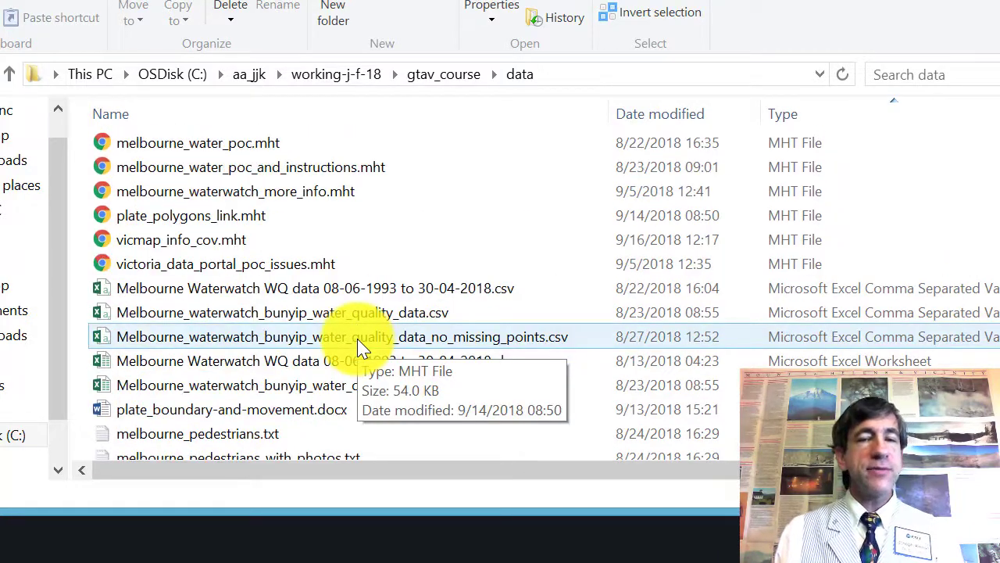
scroll(359, 347, "down", 1)
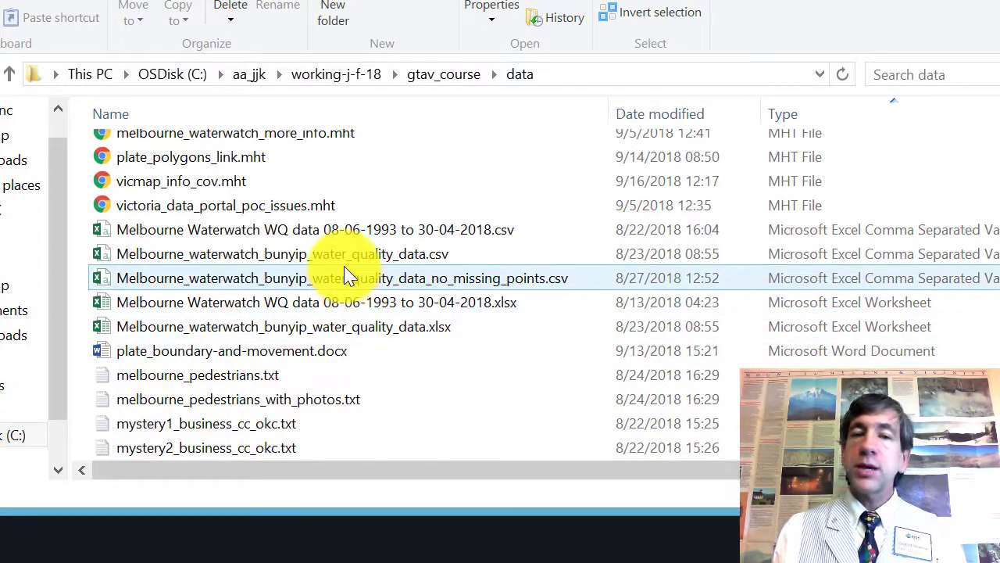
double_click(322, 253)
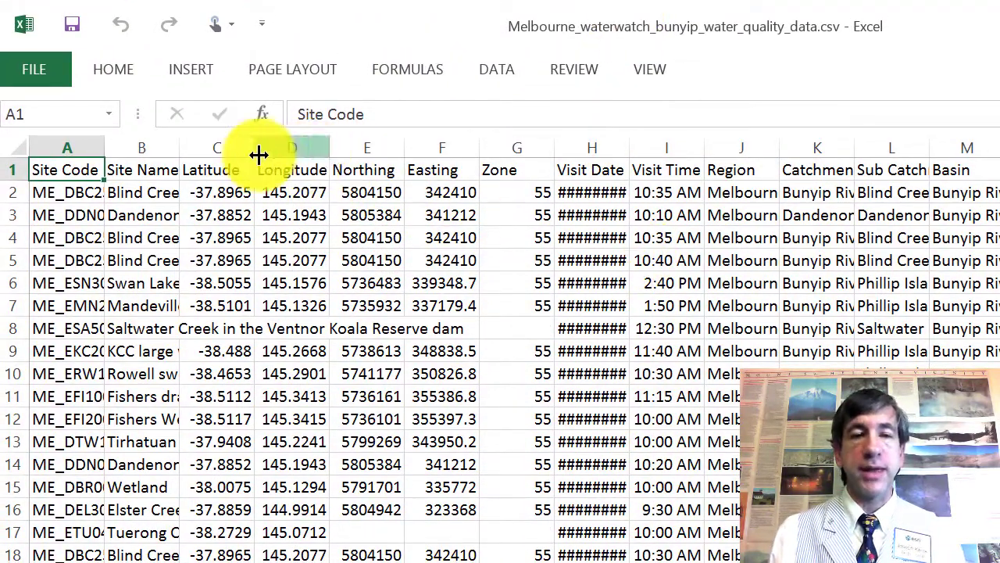
- Check the Latitude and Longitude columns, noting the Balcombe and Koala Reserve dam rows lack coordinates
left_click(221, 149)
left_click(284, 151)
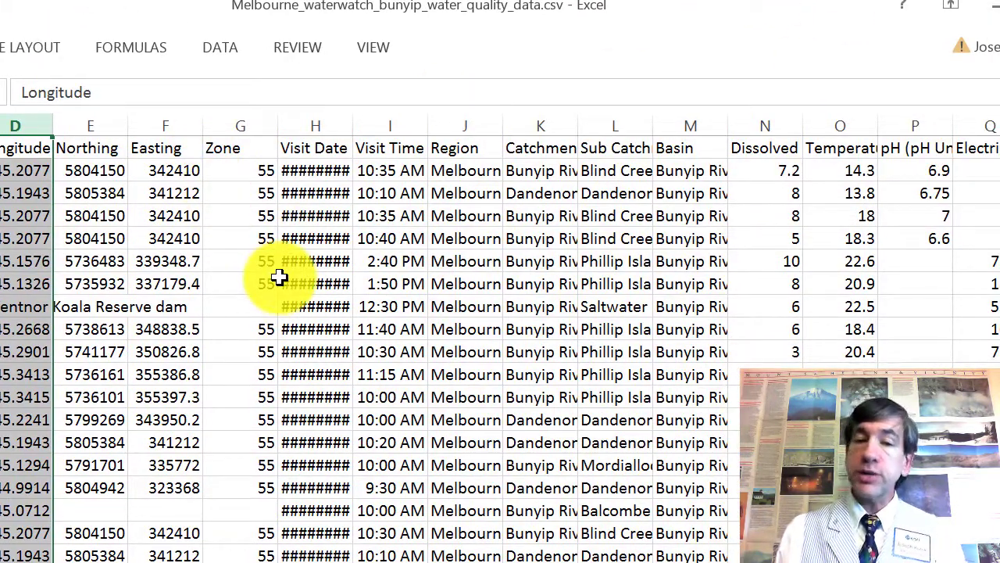
scroll(213, 360, "down", 2)
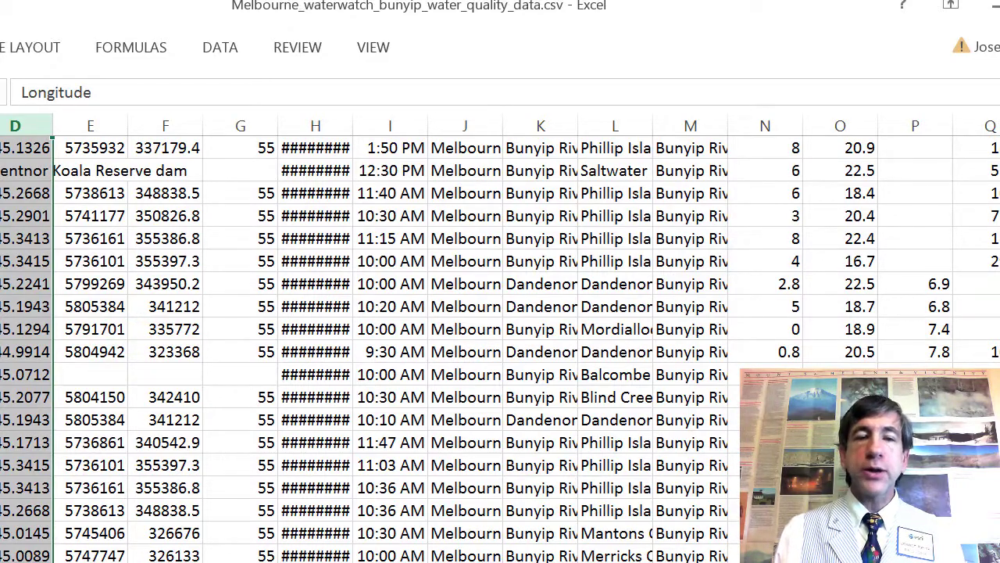
left_click(2, 374)
scroll(368, 347, "down", 2)
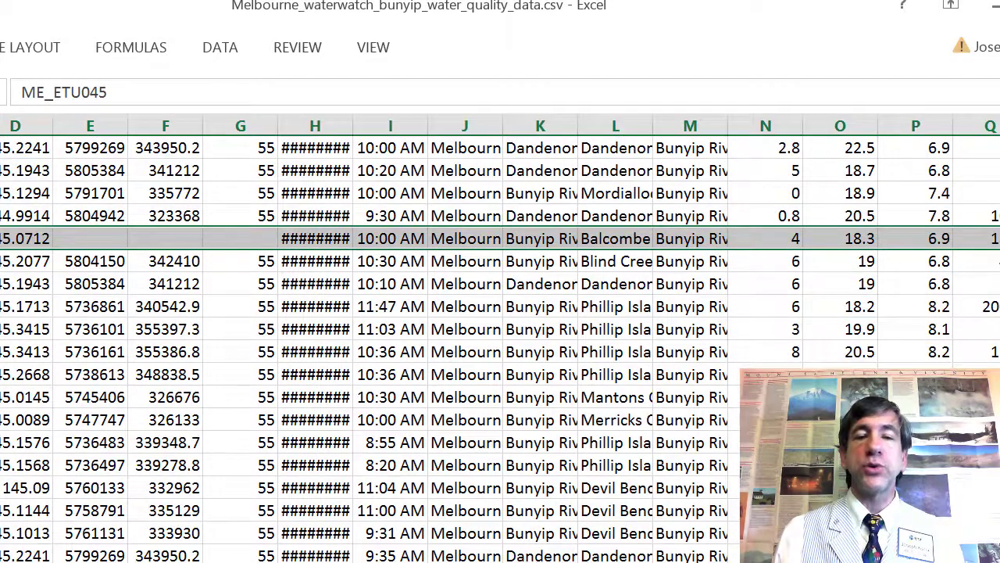
scroll(367, 347, "up", 4)
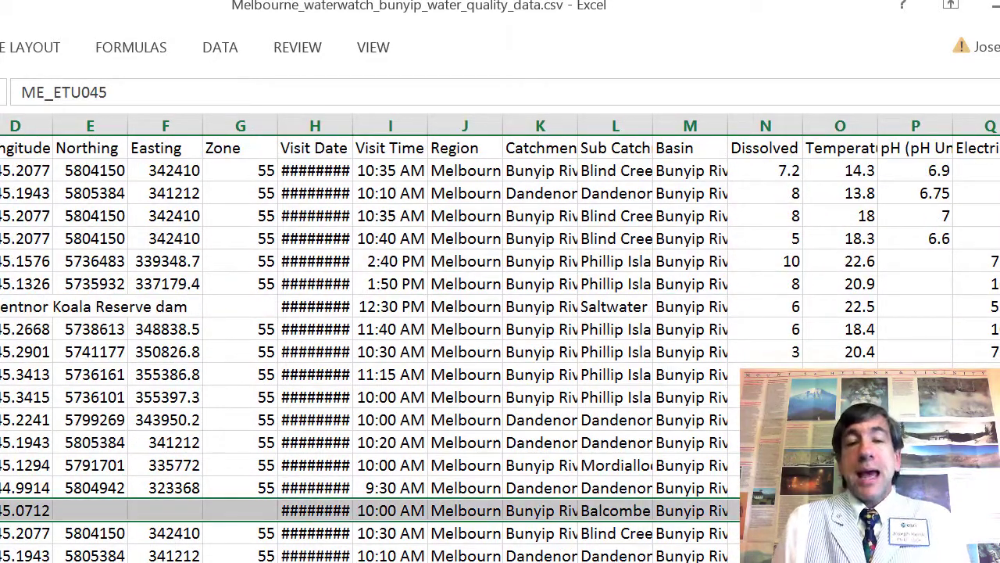
left_click(2, 306)
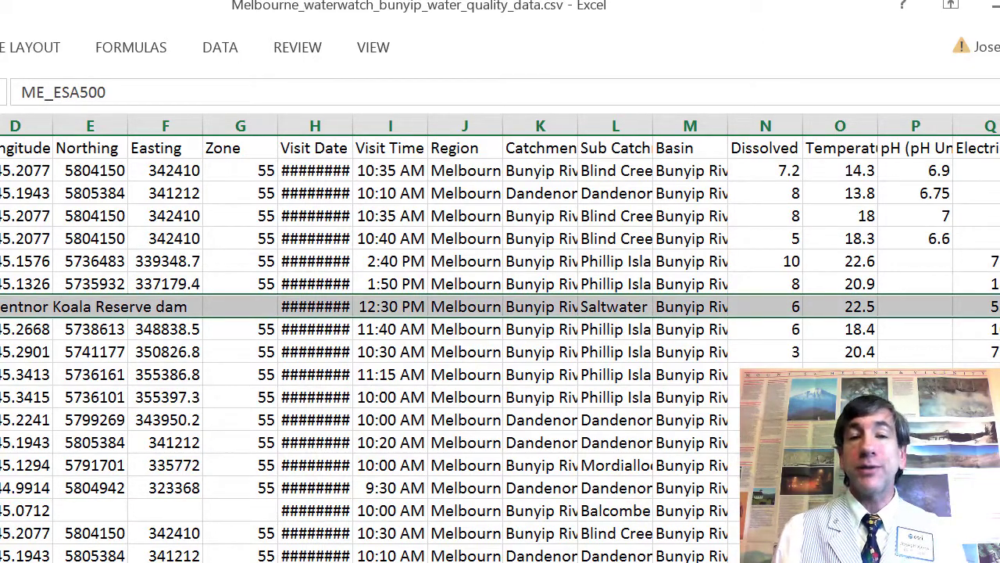
scroll(500, 343, "down", 15)
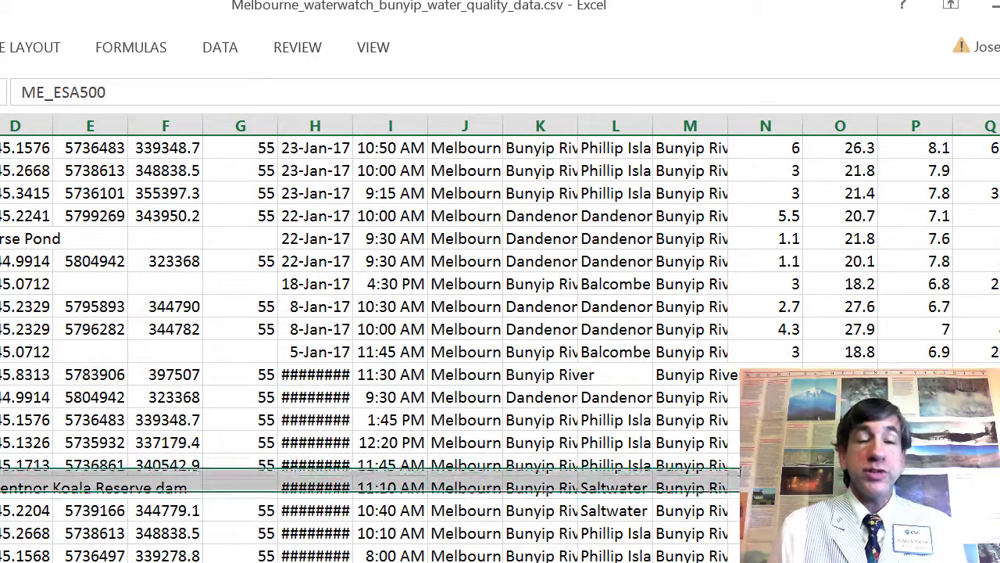
- Widen column H so the visit dates display, then close Excel without saving
scroll(367, 344, "down", 5)
scroll(74, 346, "down", 3)
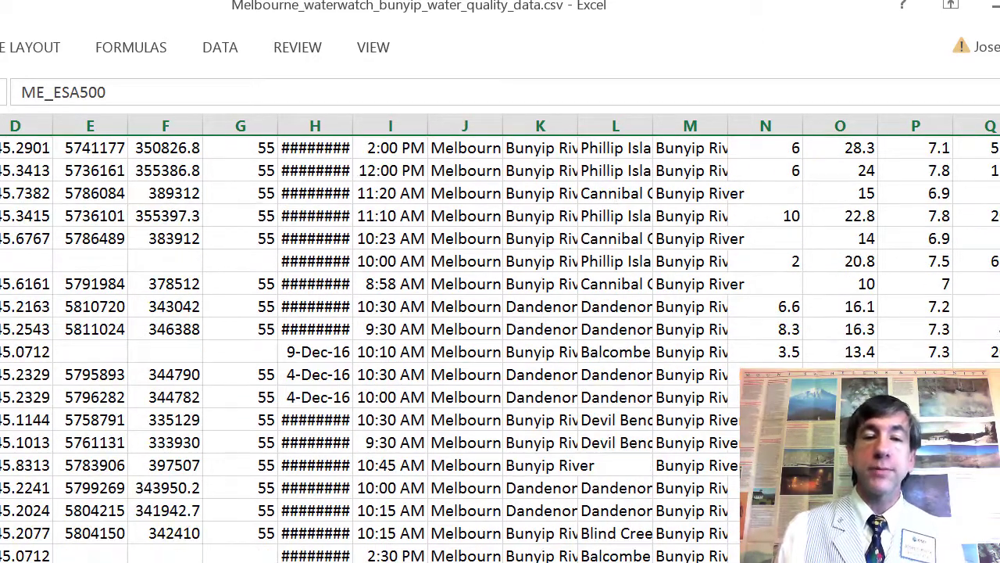
left_click_drag(346, 122, 395, 126)
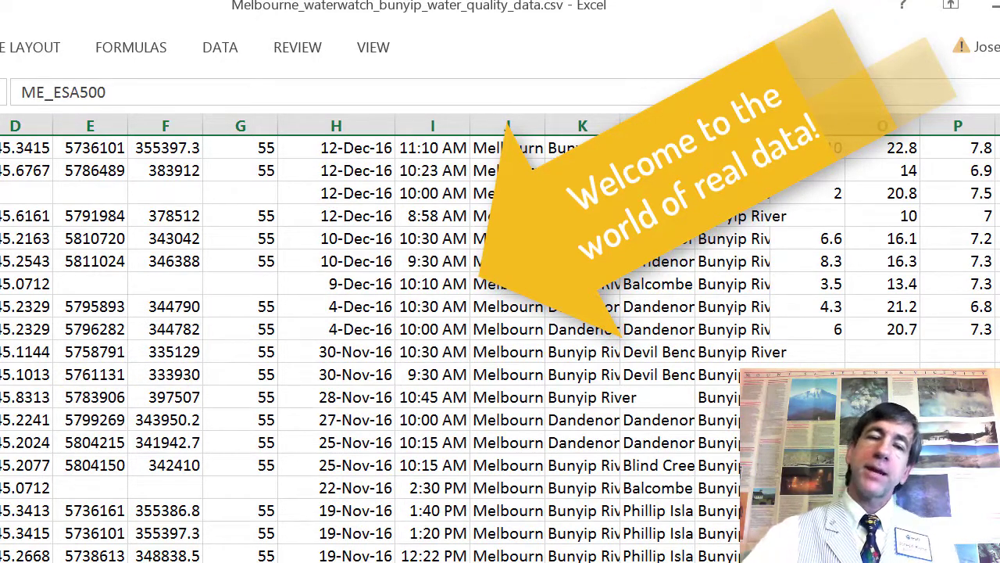
key("alt+F4")
left_click(384, 292)
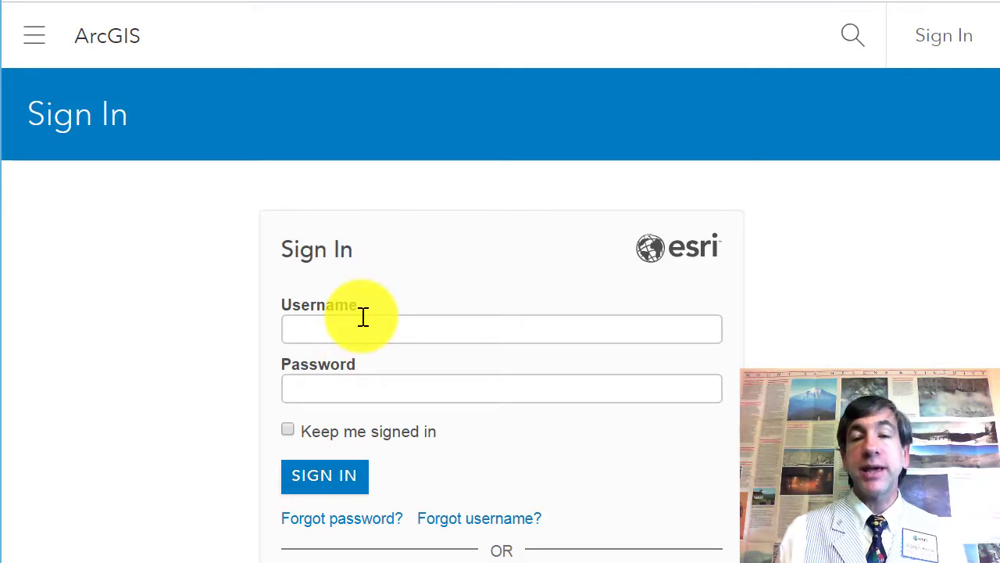
- Sign in to ArcGIS Online and start adding a layer from a file to a new map
key("Return")
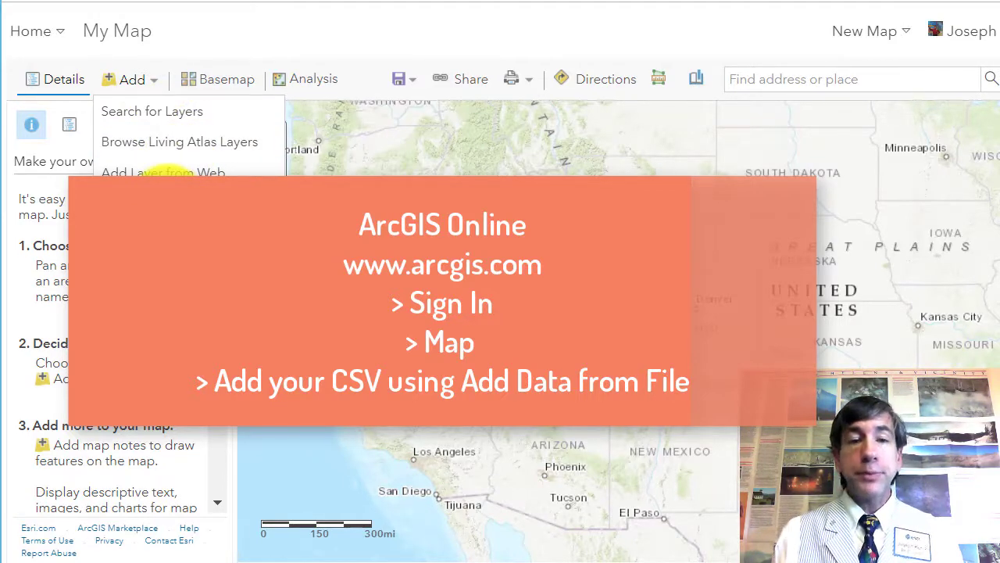
left_click(166, 201)
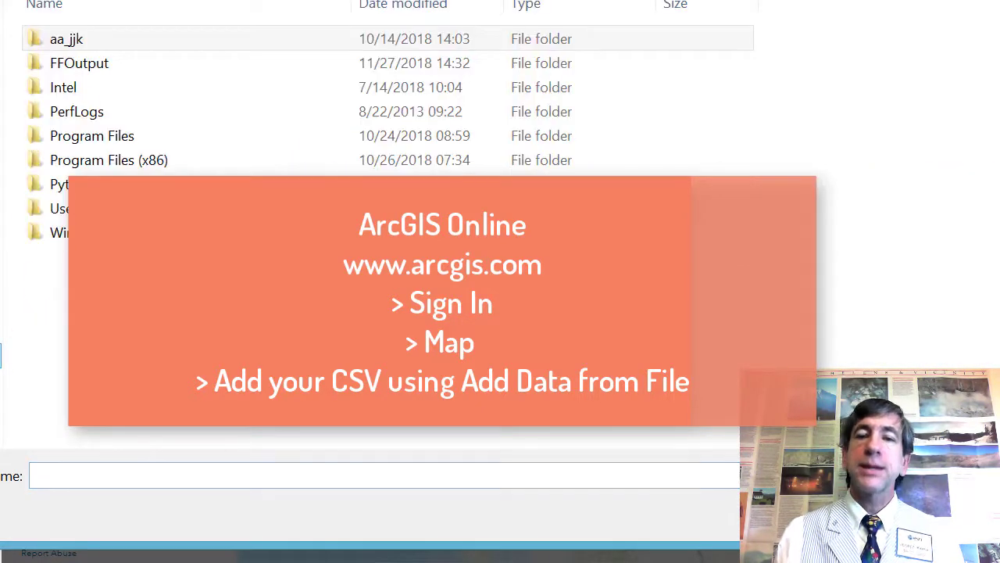
- Browse to the C:\aa_jjk\working-j-f-18\gtav_course\data folder in the file dialog
left_click(67, 41)
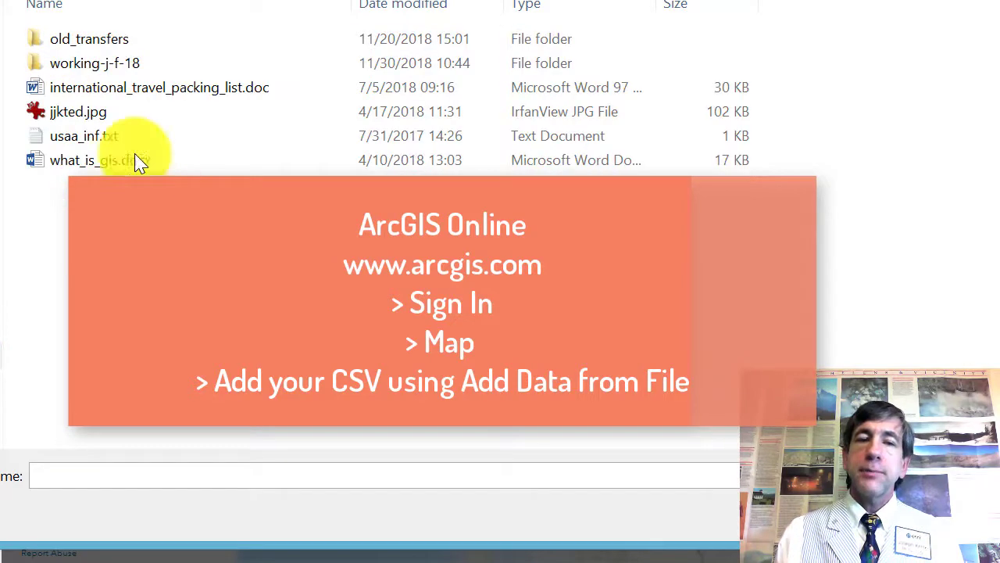
left_click(89, 69)
double_click(89, 69)
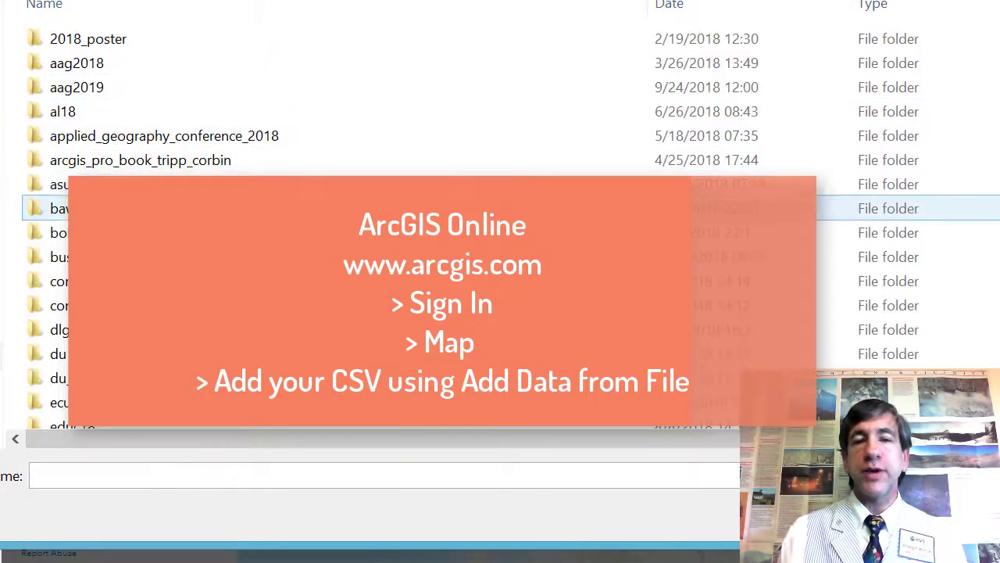
scroll(132, 367, "down", 3)
left_click(129, 347)
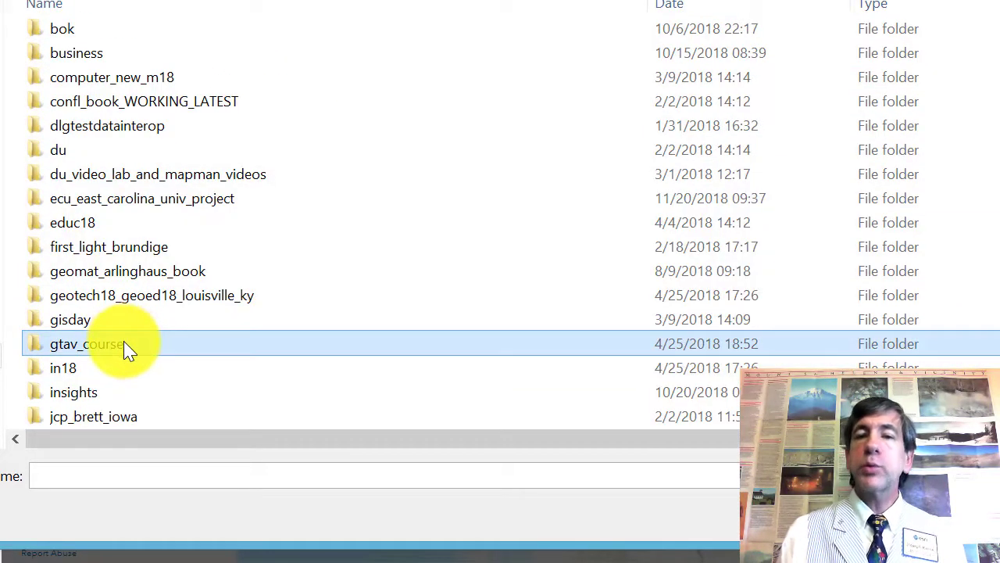
double_click(125, 346)
left_click(78, 114)
left_click(78, 68)
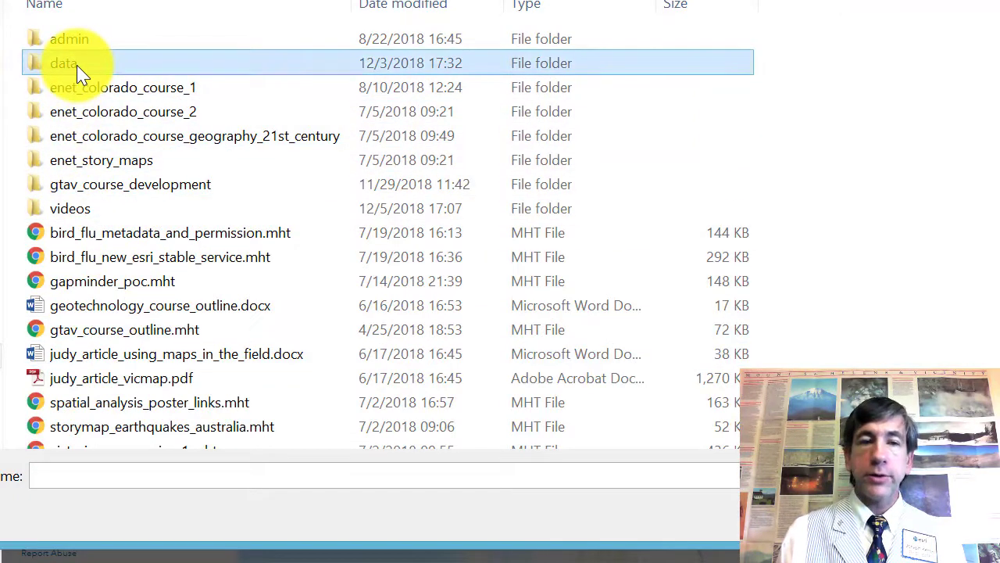
double_click(78, 68)
- Choose Melbourne_waterwatch_bunyip_water_quality_data.csv and import it as a map layer
left_click(304, 334)
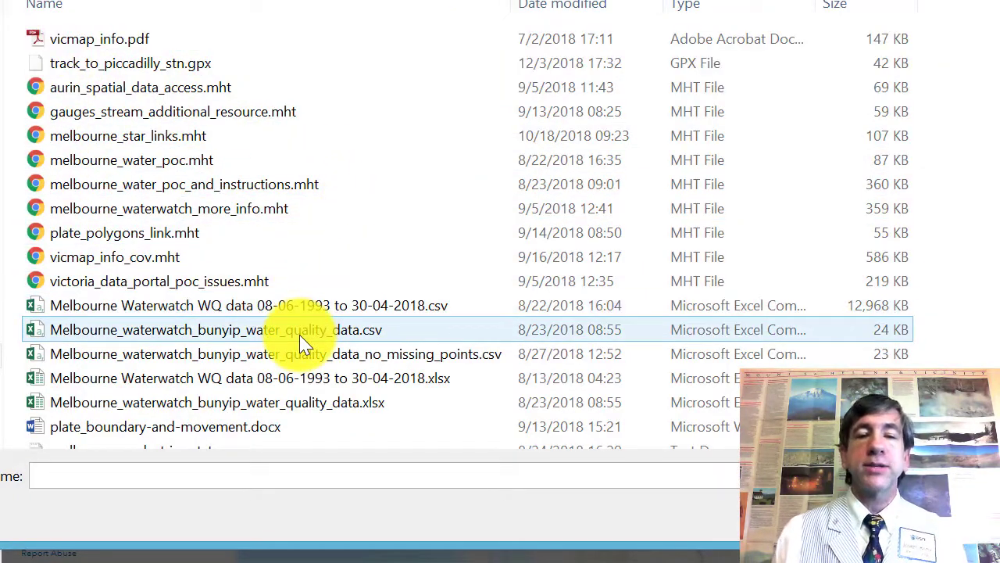
double_click(303, 336)
left_click(539, 446)
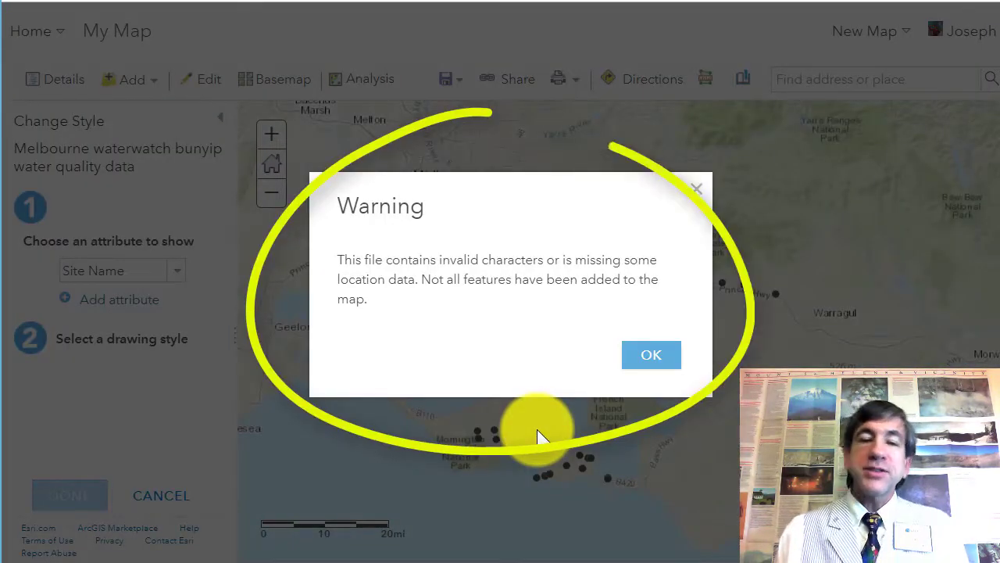
- Dismiss the missing-location warning, keep Site Name colours, and inspect the Hastings, Elster Creek and Dandenong Creek sites
left_click(651, 357)
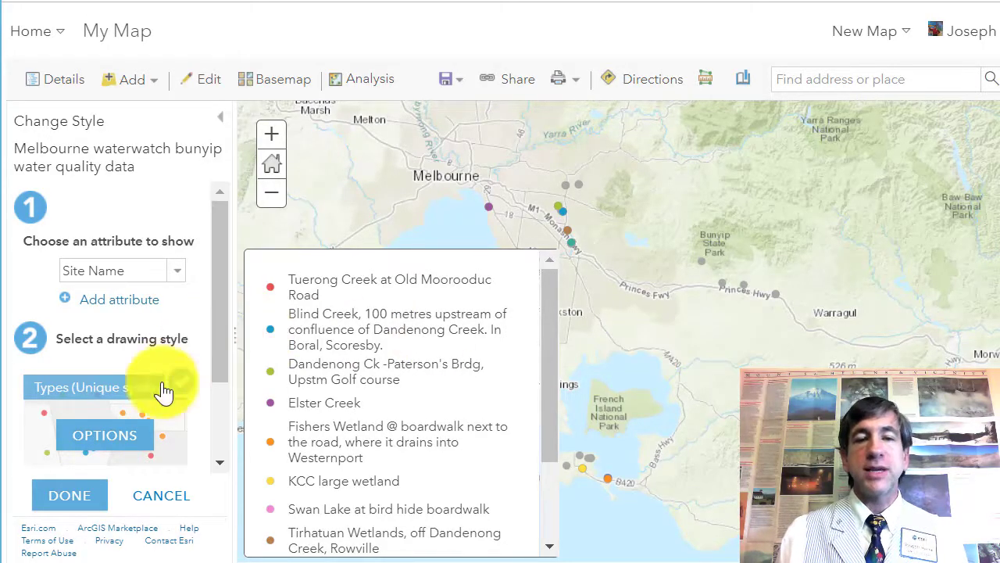
left_click(82, 504)
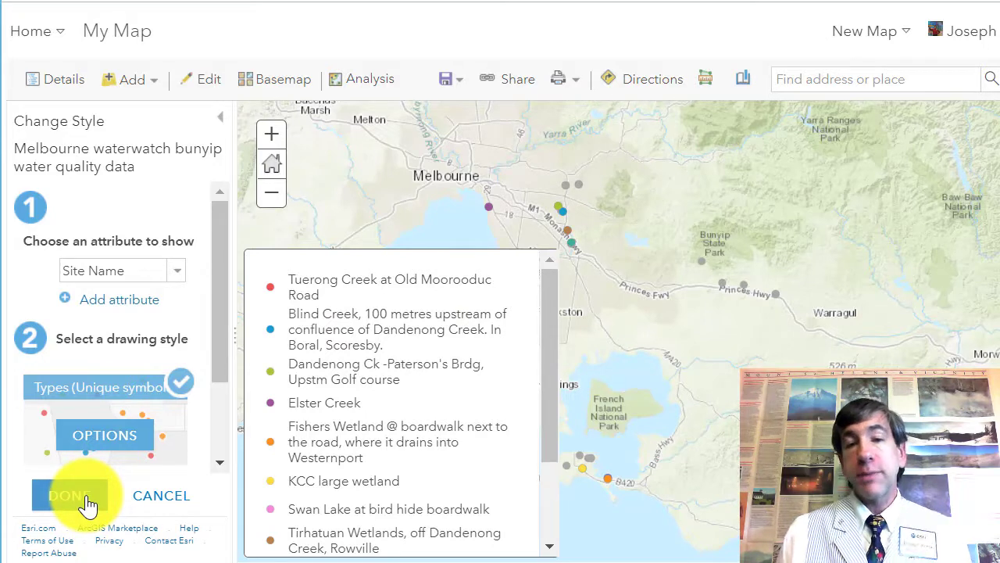
left_click_drag(501, 383, 633, 388)
left_click(657, 396)
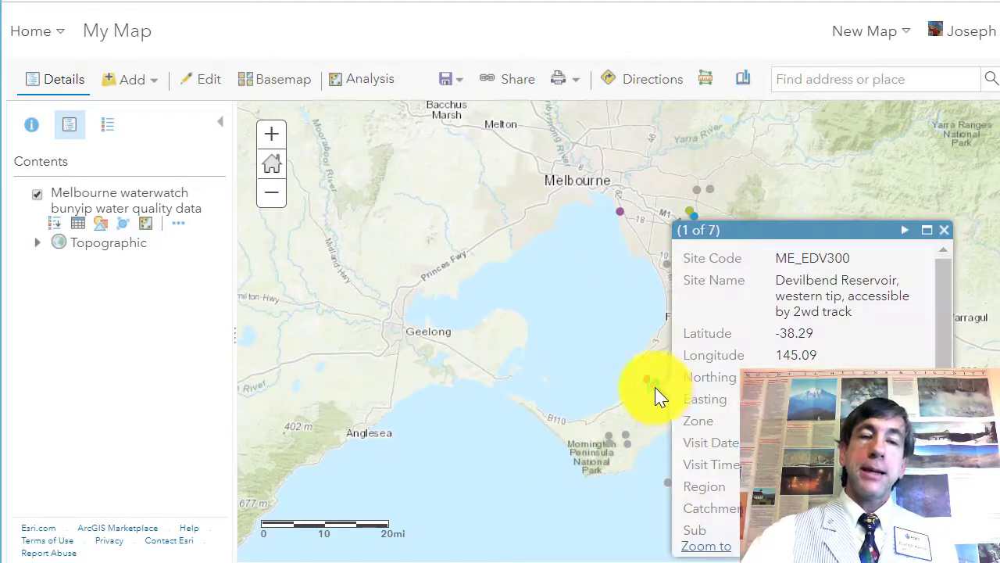
left_click(622, 212)
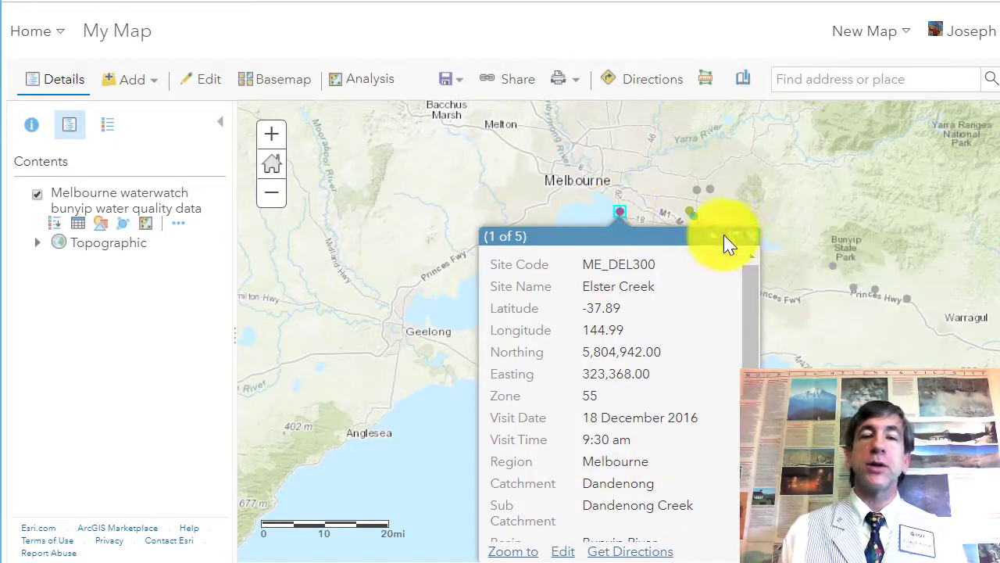
left_click(708, 193)
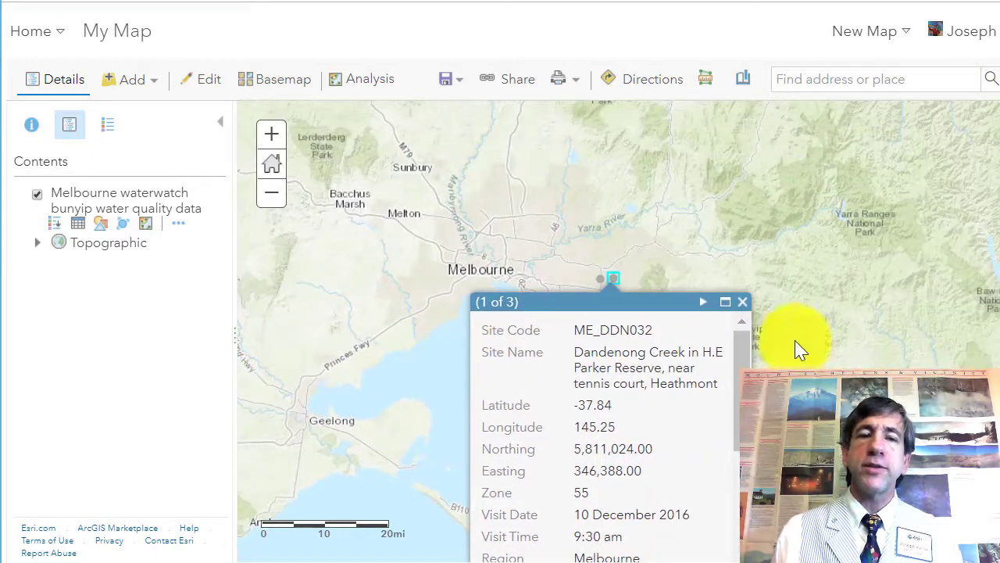
left_click(743, 303)
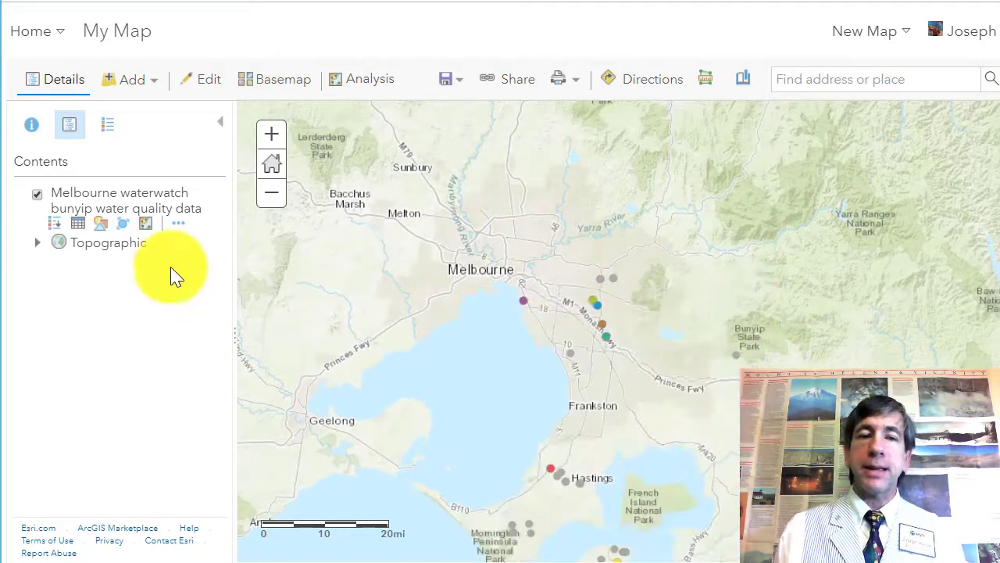
- Restyle the layer with Counts and Amounts (Size) on the Electrical Conductivity attribute
left_click(104, 223)
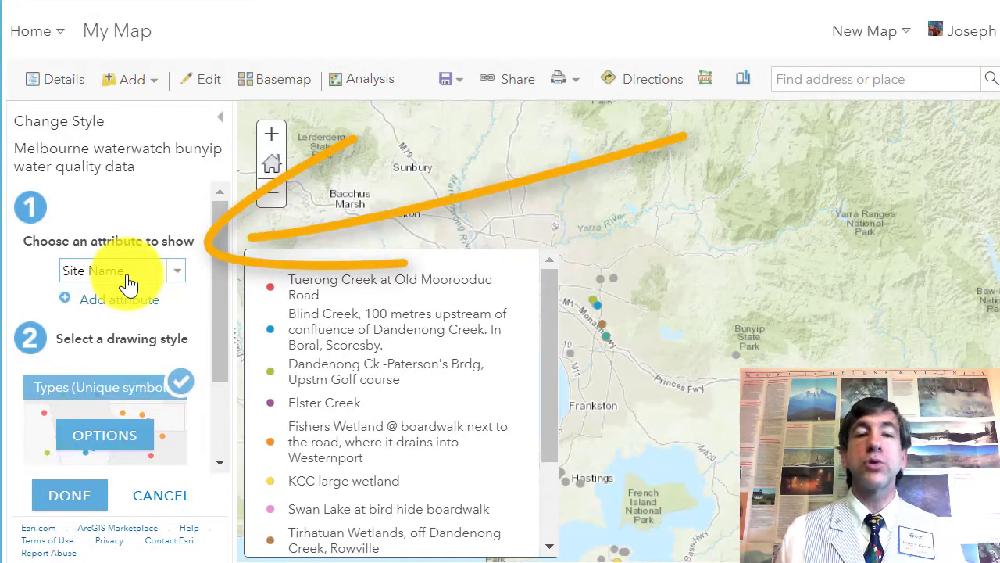
left_click(177, 278)
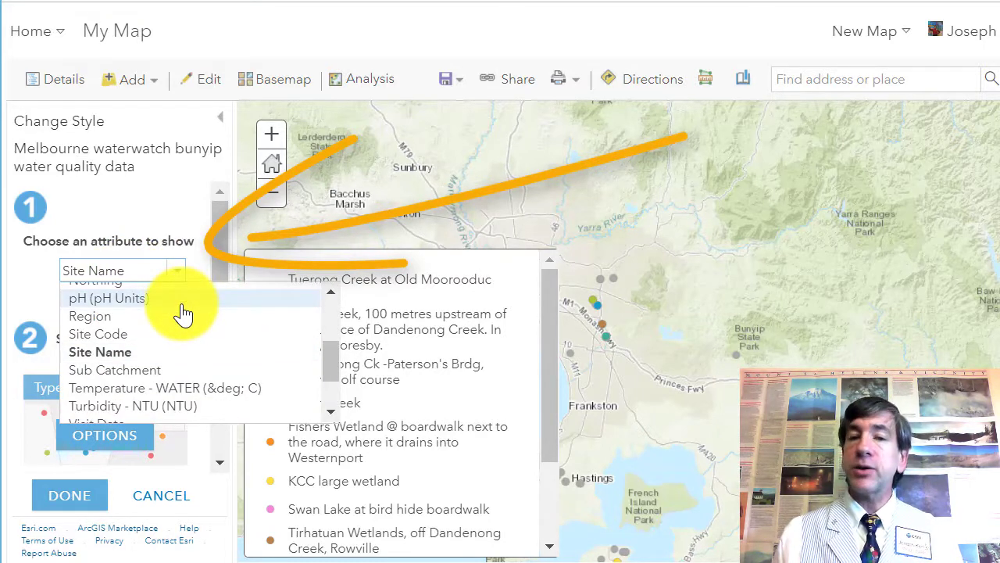
scroll(193, 331, "up", 3)
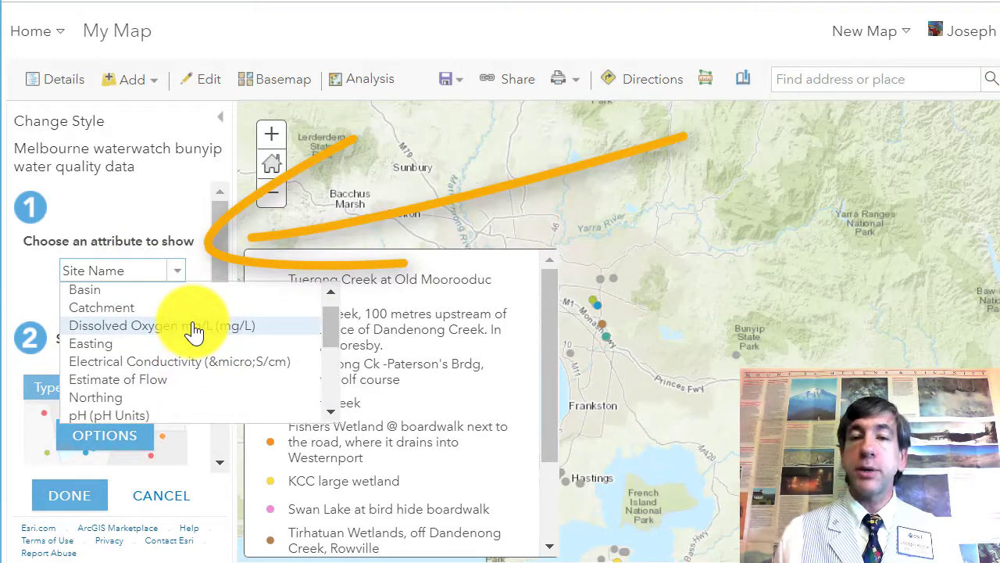
scroll(194, 330, "down", 3)
scroll(195, 331, "up", 3)
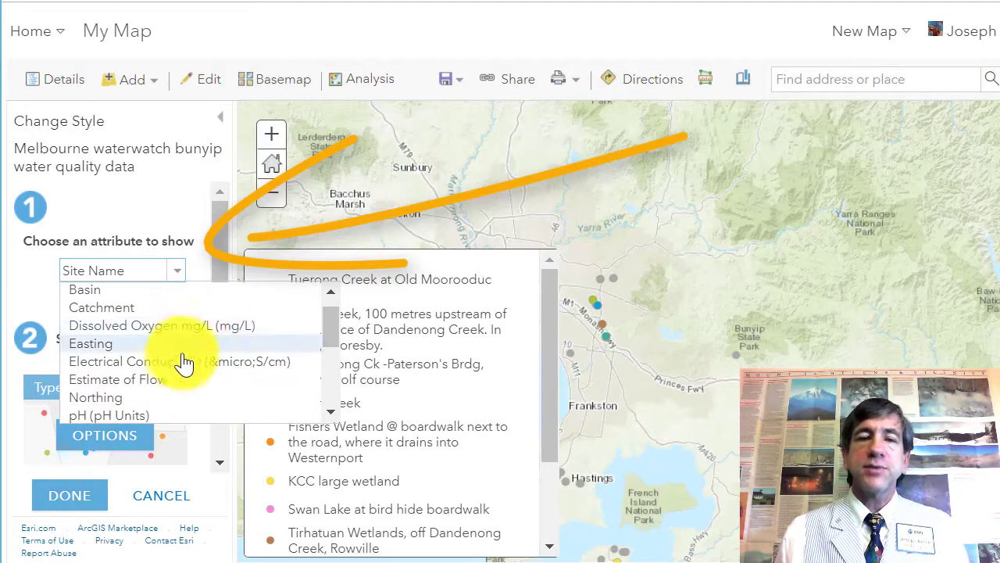
left_click(185, 361)
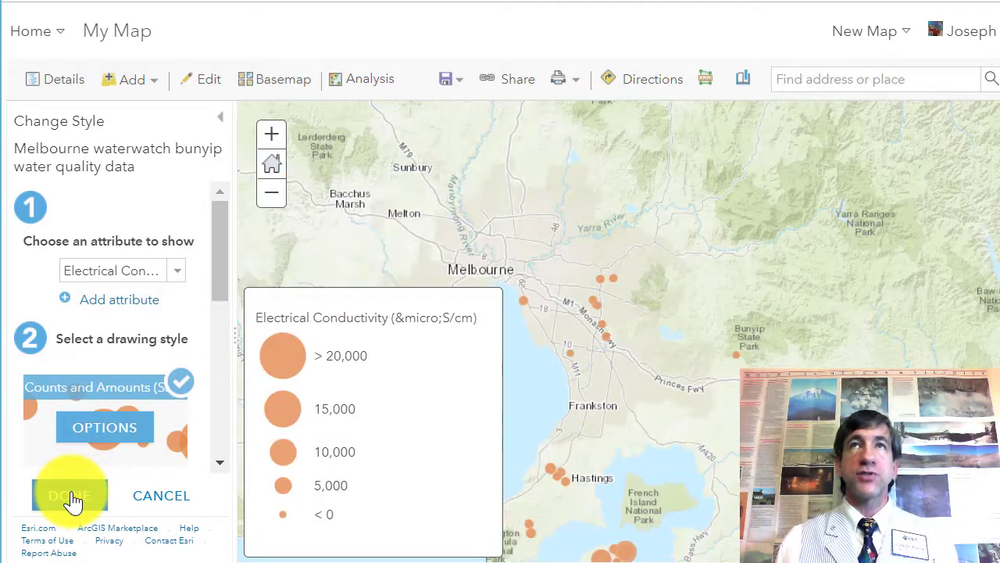
left_click(74, 500)
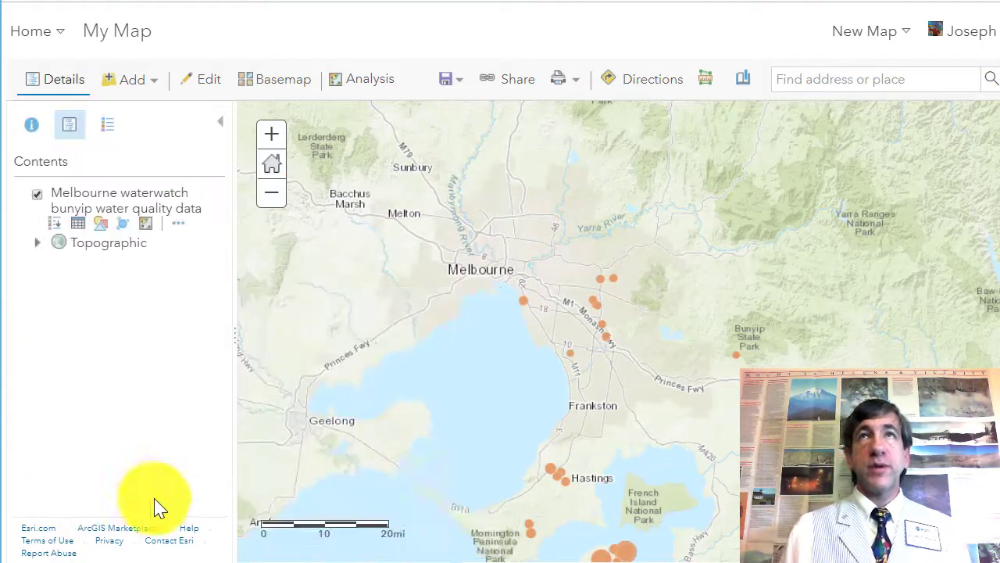
- Pan to Phillip Island and check the largest circle, the kmb drain site, with conductivity 1,880.00
left_click_drag(555, 438, 544, 287)
left_click_drag(534, 339, 505, 411)
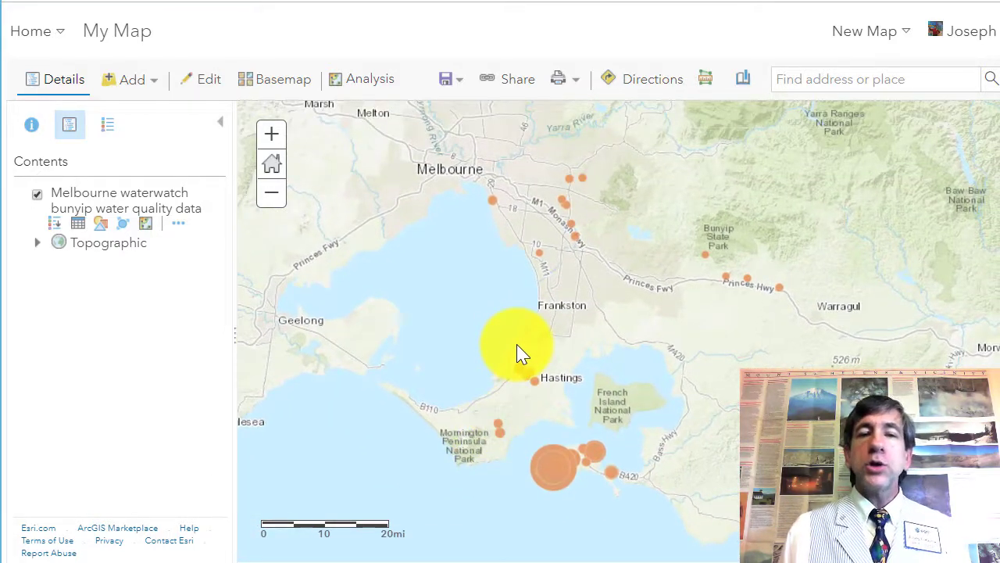
scroll(522, 353, "up", 2)
left_click_drag(614, 437, 568, 282)
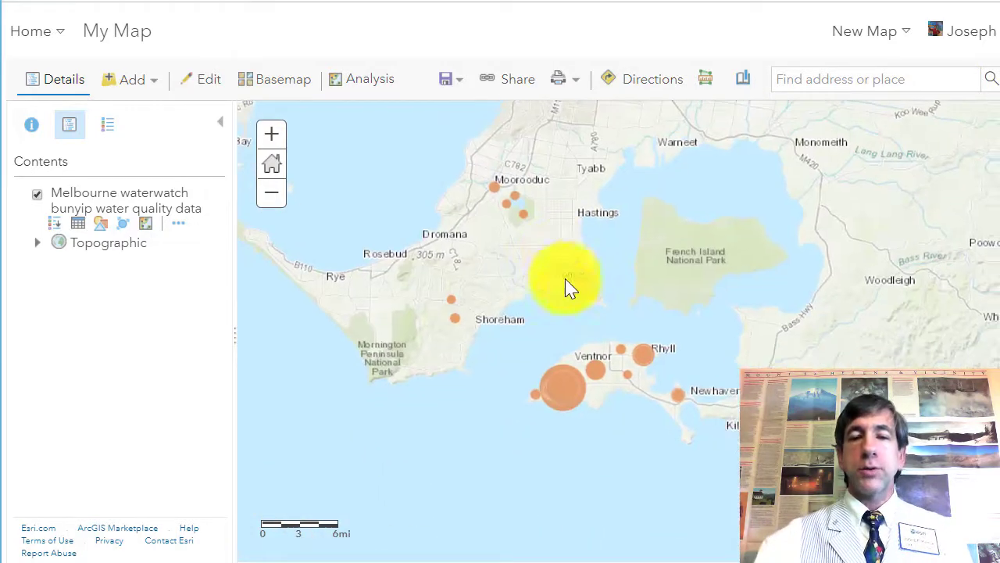
scroll(581, 446, "up", 1)
left_click(547, 339)
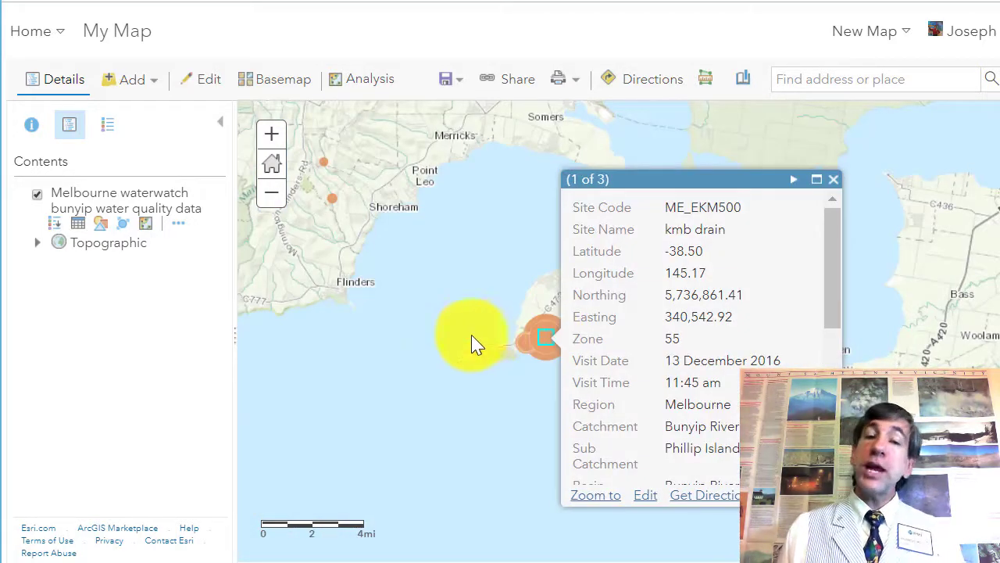
left_click_drag(429, 358, 384, 393)
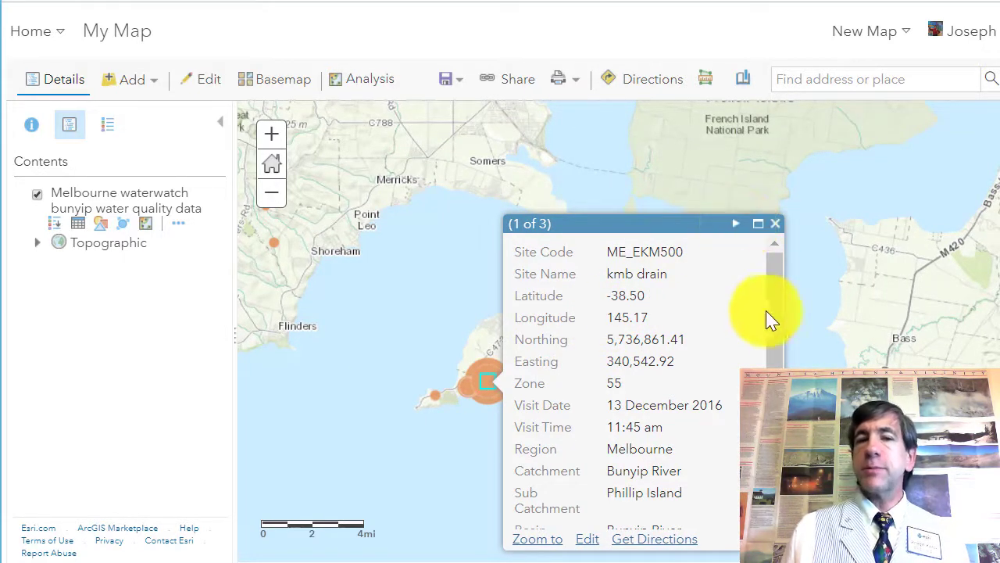
scroll(776, 331, "down", 3)
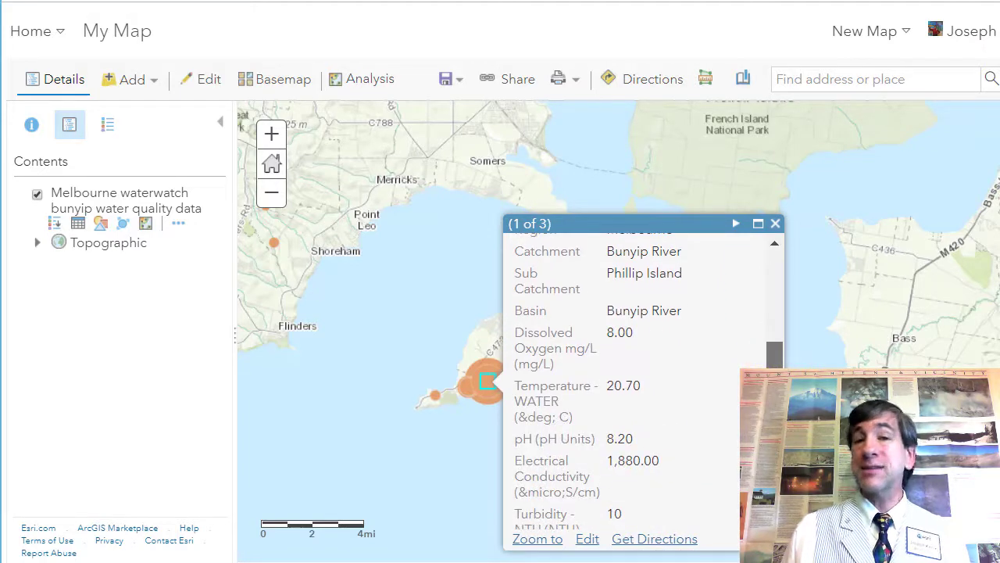
left_click(776, 227)
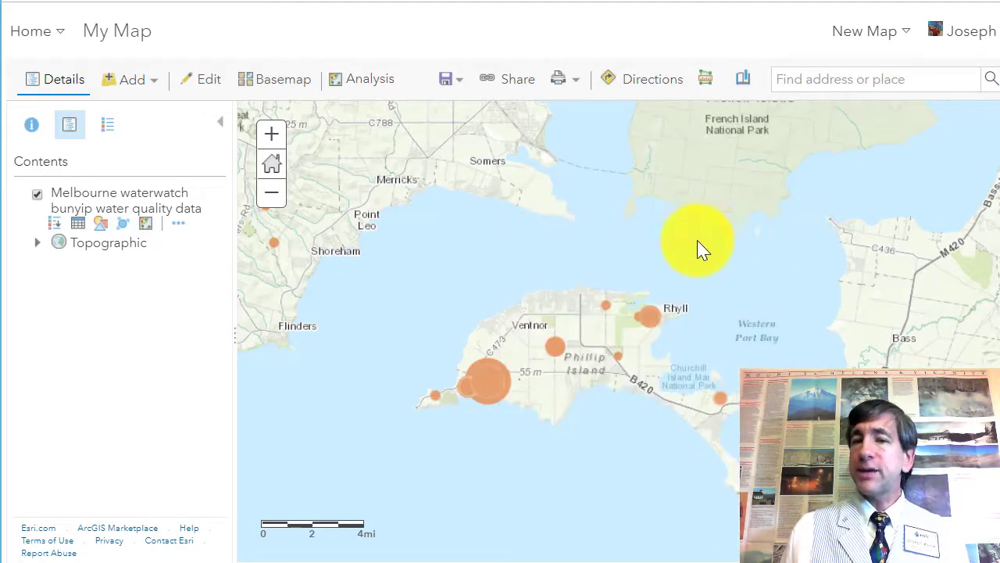
- Switch the basemap to Imagery with Labels and zoom to the drain north of Swan Lake
left_click(288, 84)
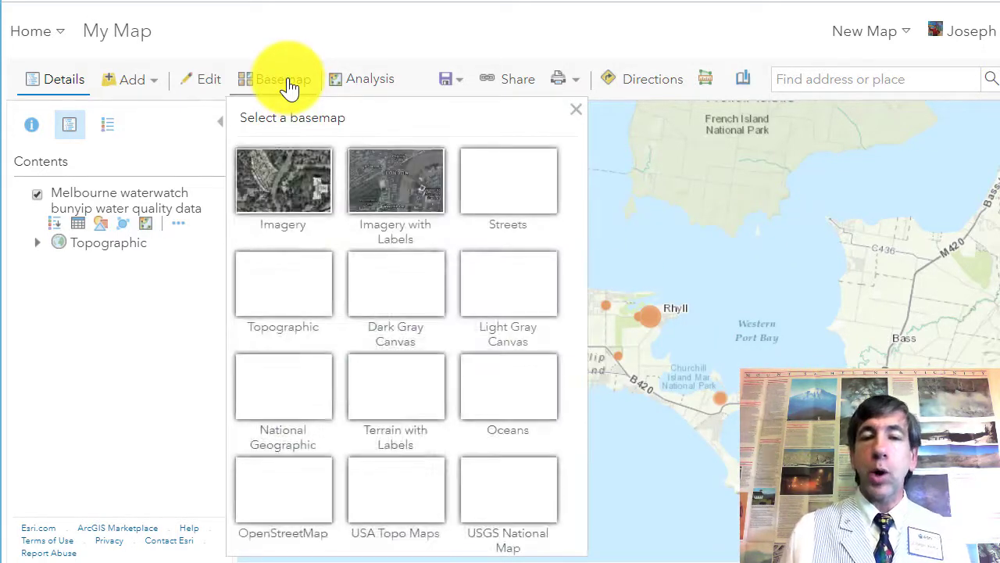
left_click(398, 178)
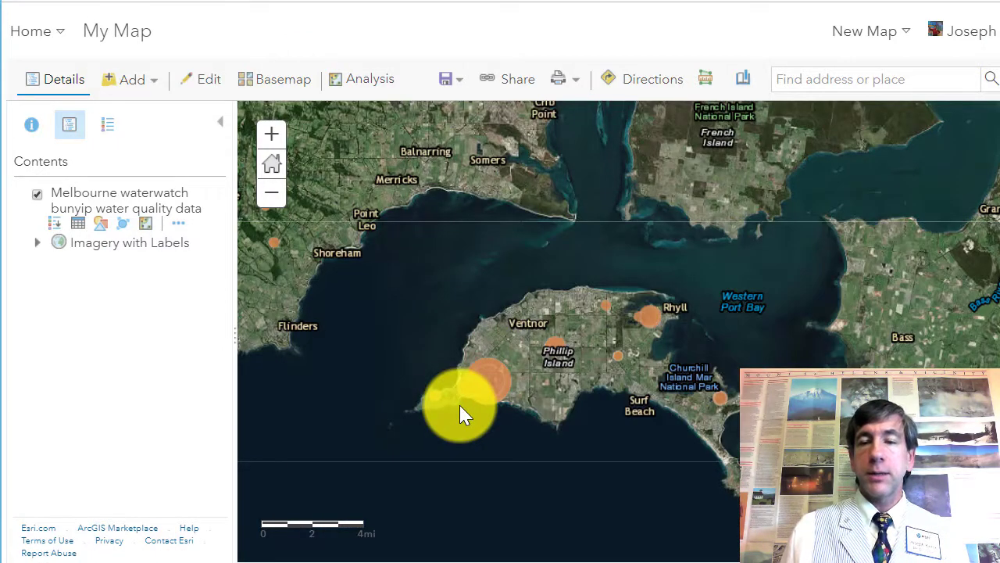
left_click_drag(460, 404, 504, 361)
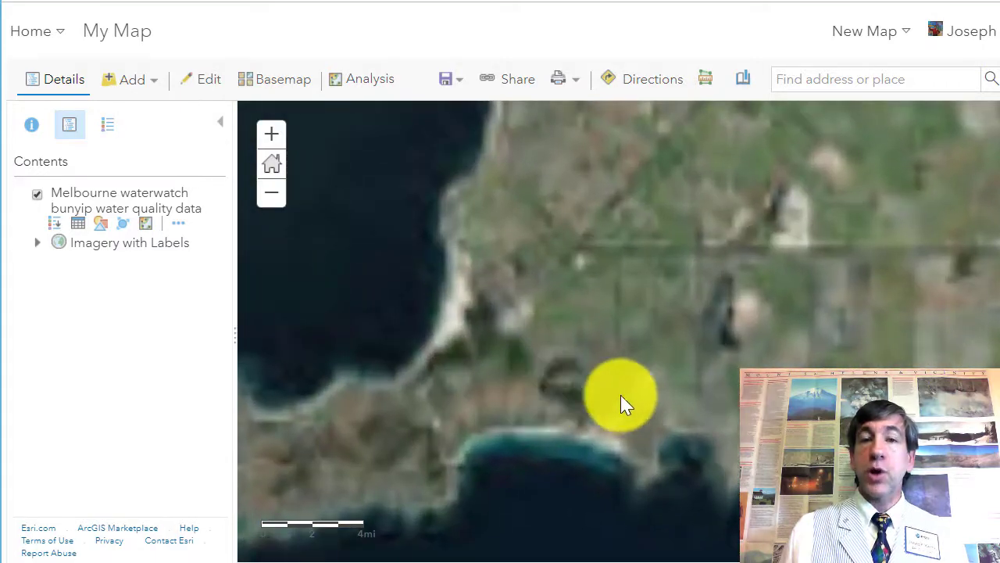
scroll(621, 417, "up", 3)
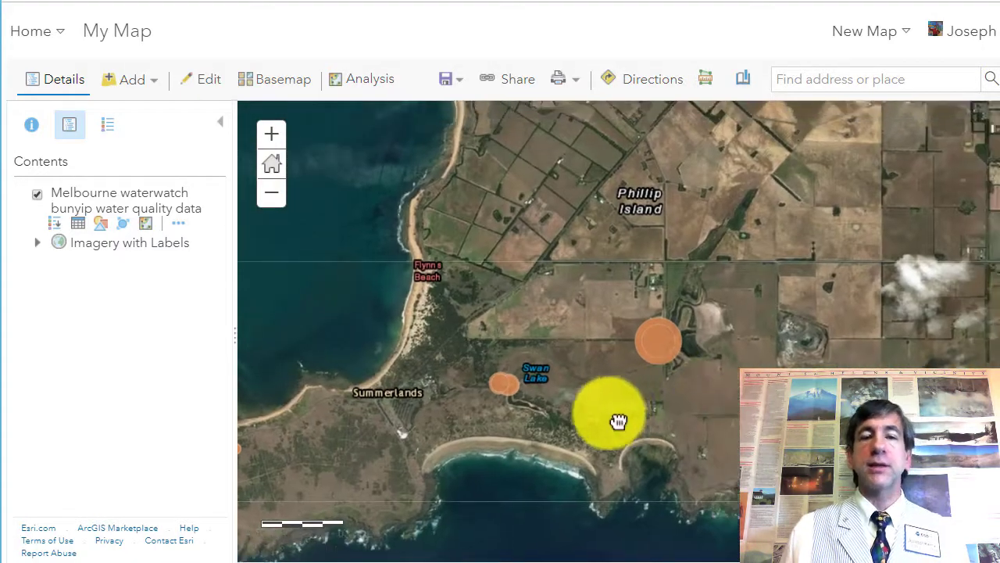
scroll(595, 394, "up", 2)
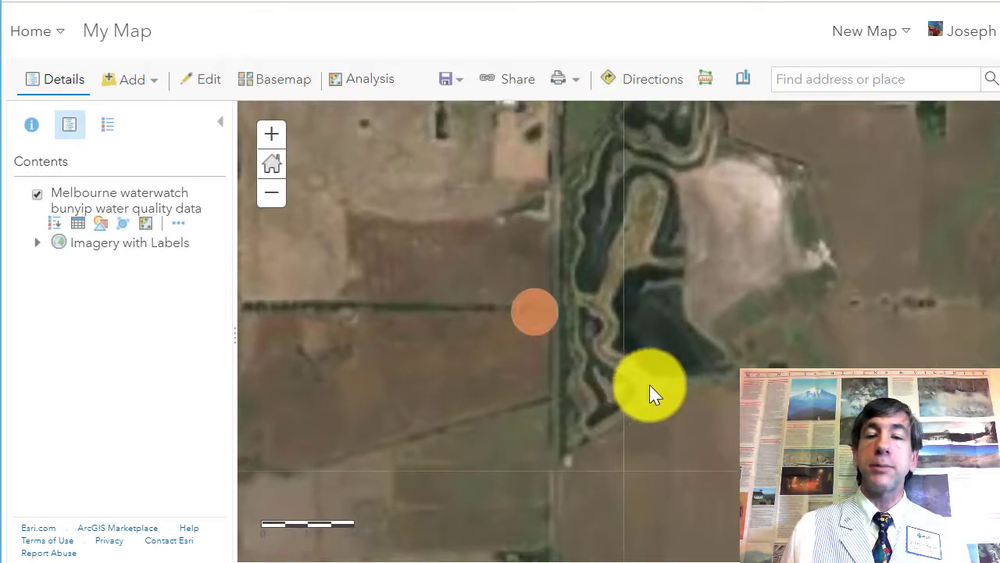
left_click_drag(665, 380, 633, 442)
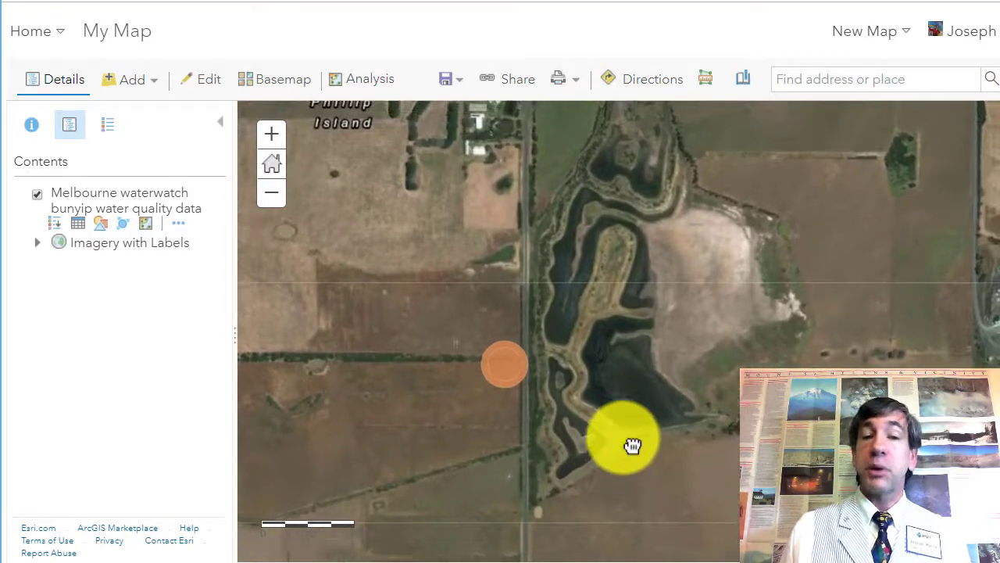
left_click_drag(681, 391, 670, 447)
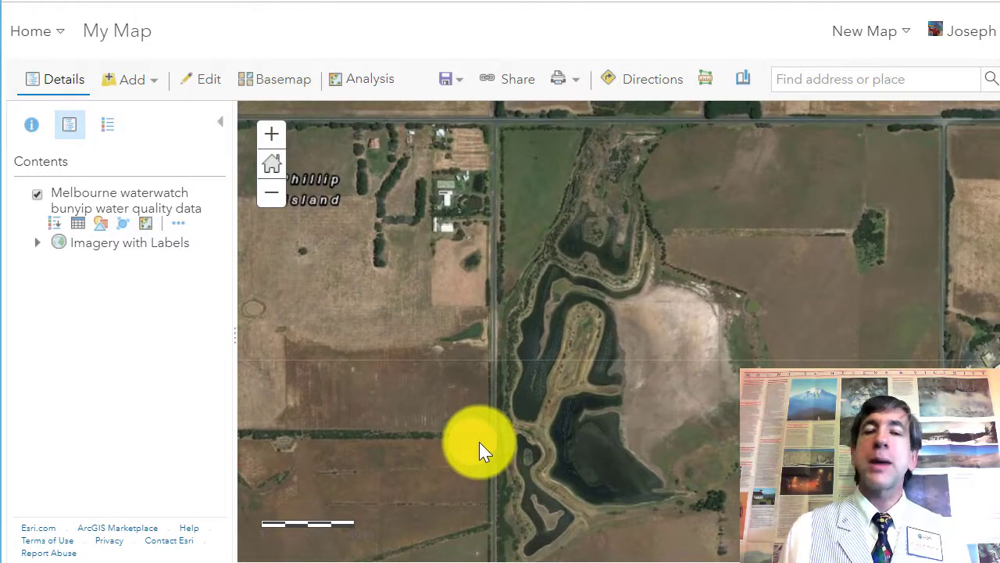
- Review the kmb drain site's three popup records, then close the popup without saving
left_click(479, 442)
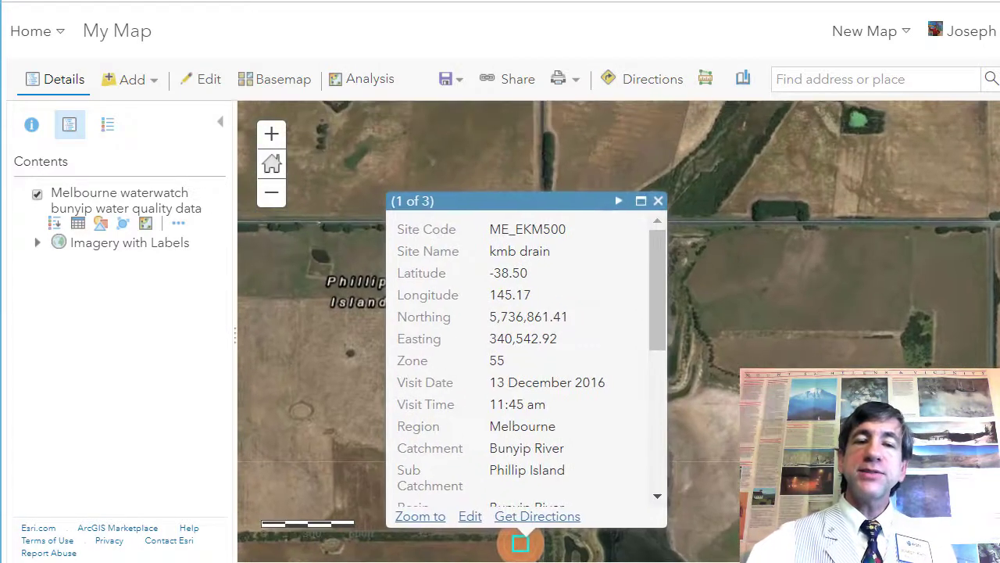
left_click(621, 203)
left_click(621, 203)
left_click(658, 201)
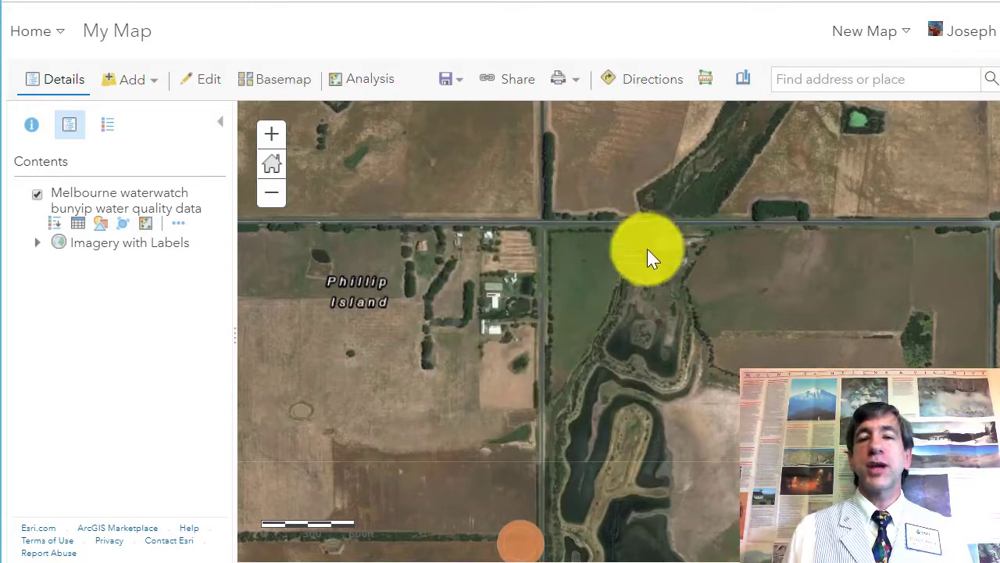
key("Down")
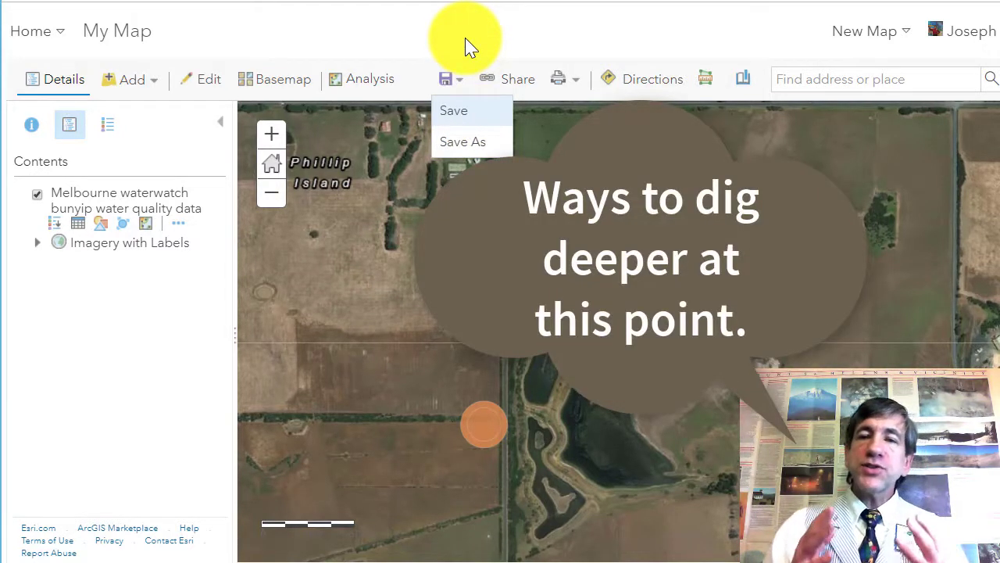
left_click(467, 46)
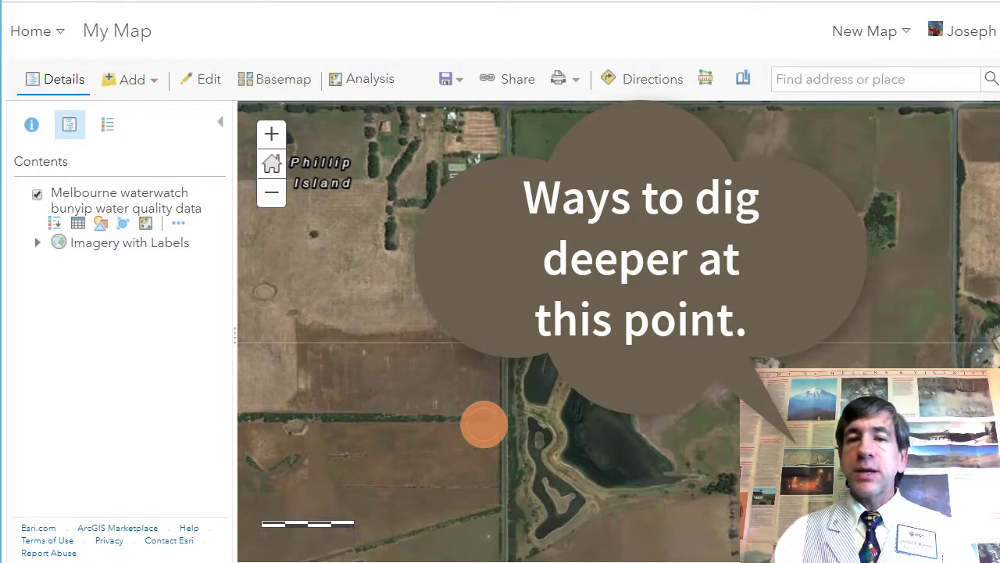
- Zoom out and restyle the bunyip layer's Electrical Conductivity using Counts and Amounts (Color)
scroll(547, 380, "down", 1)
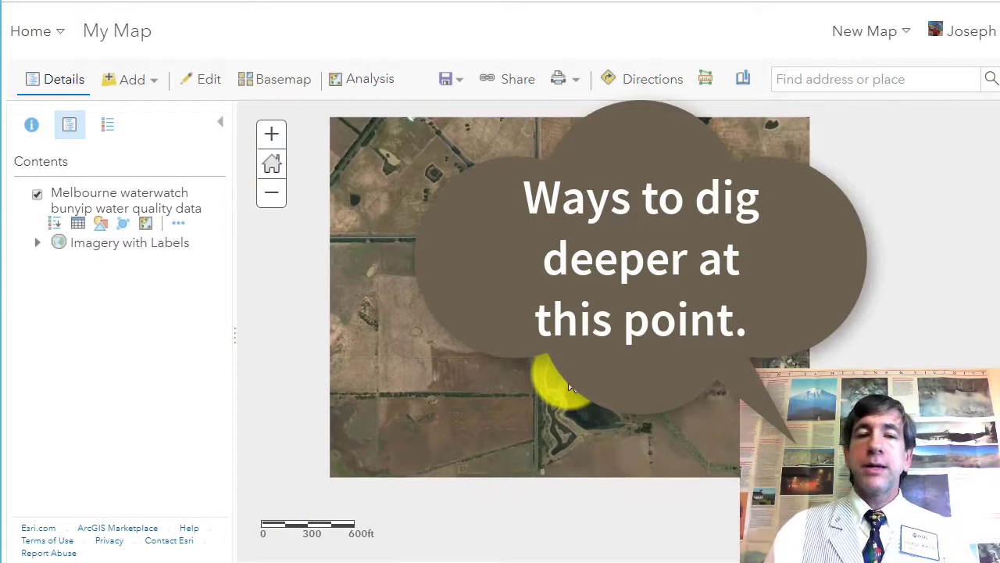
scroll(569, 386, "down", 2)
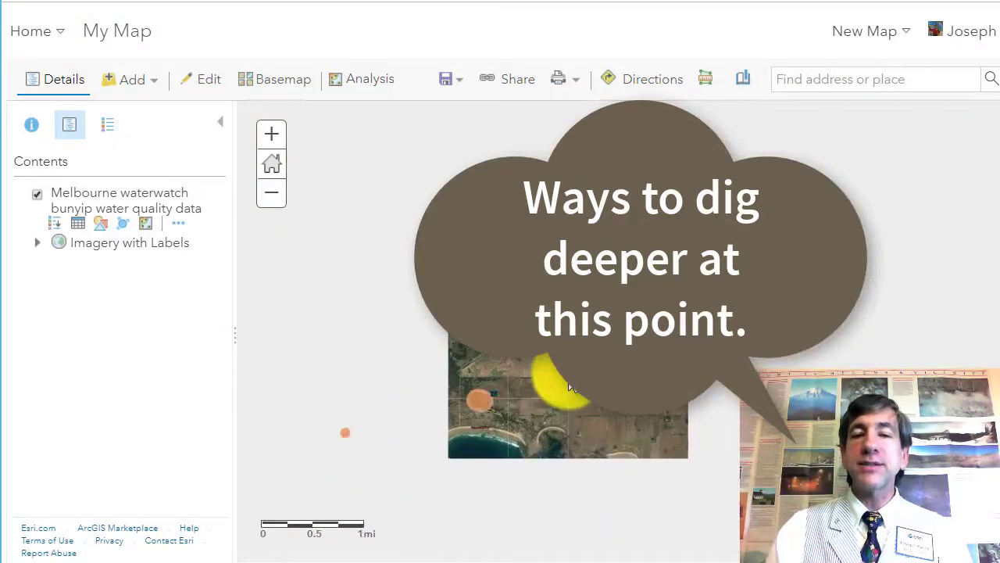
left_click(102, 227)
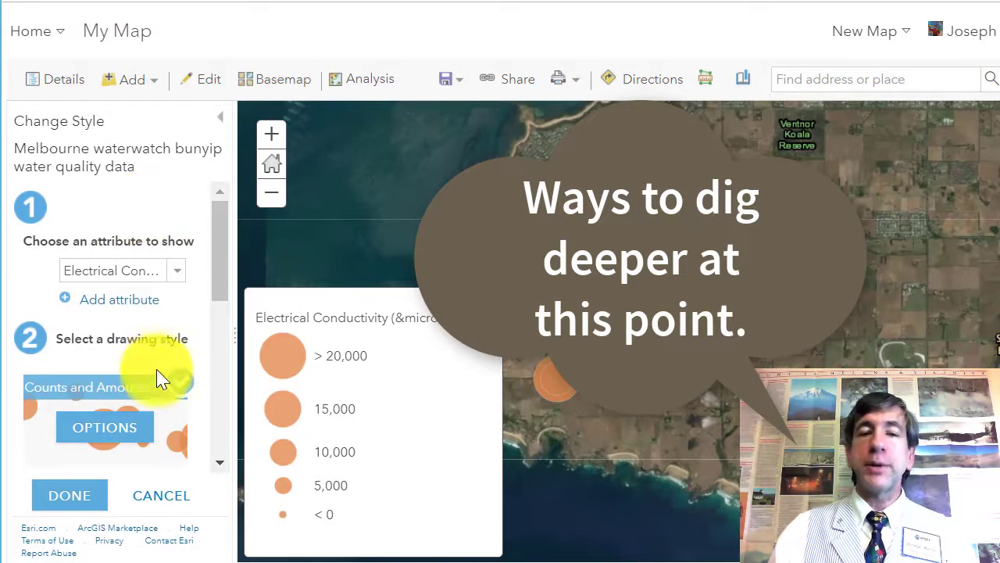
scroll(129, 418, "down", 3)
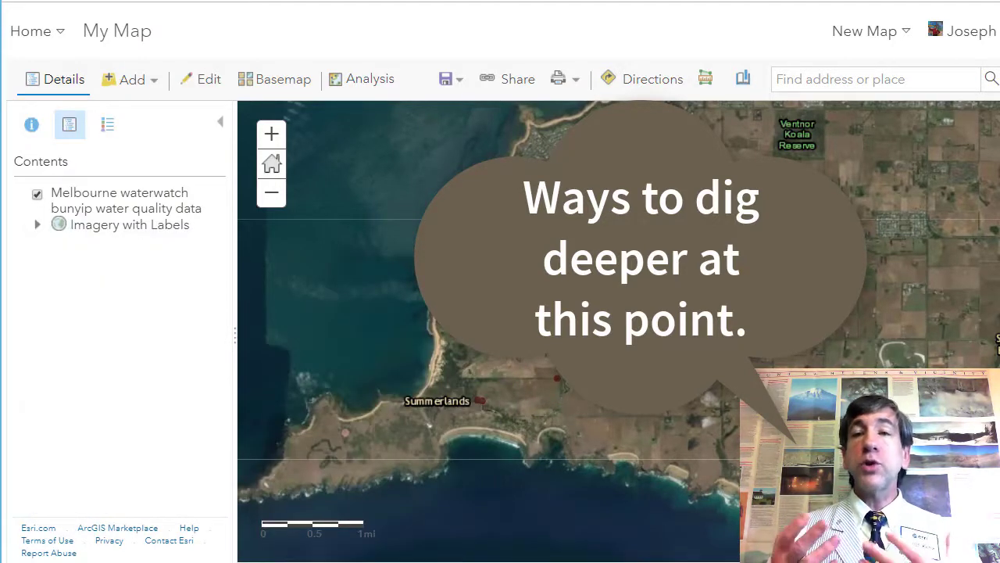
scroll(573, 365, "down", 2)
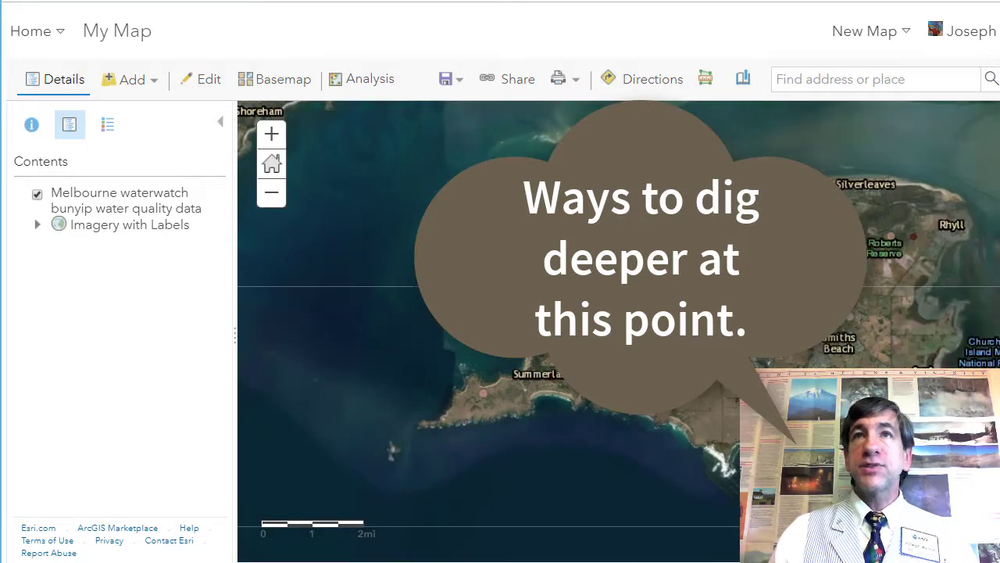
mouse_move(83, 216)
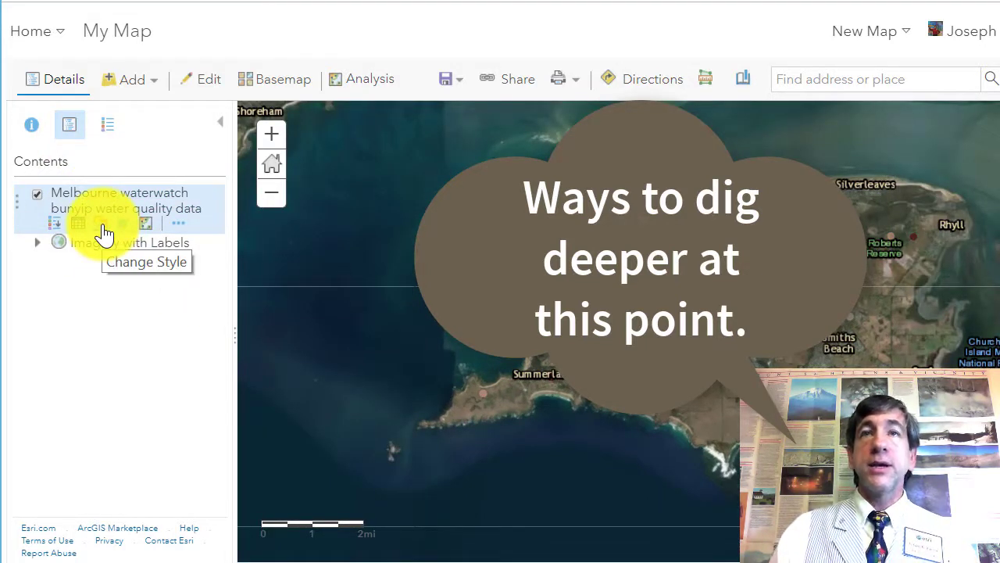
- Restyle the bunyip layer with Counts and Amounts (Size) using pH (pH Units) and apply it
left_click(104, 231)
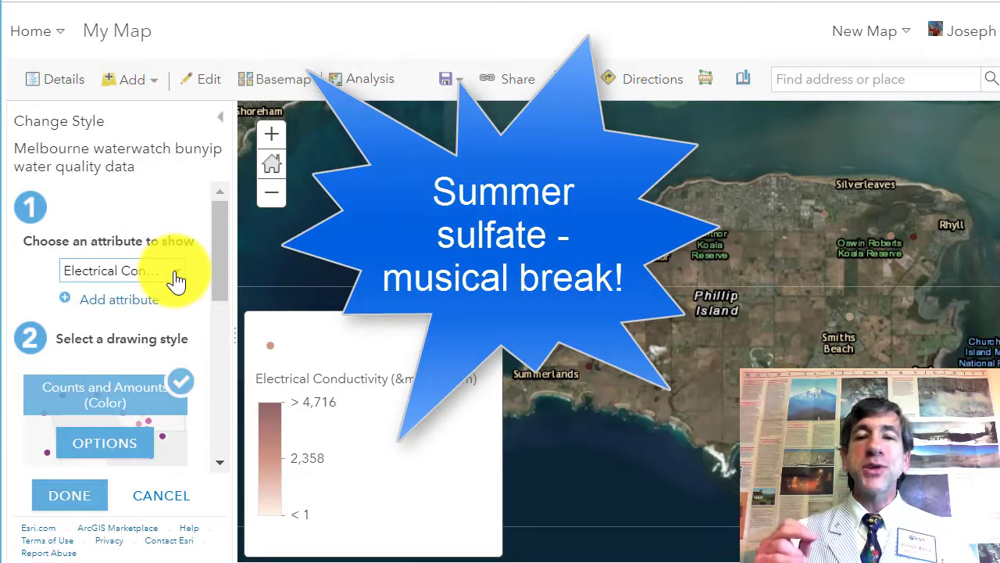
left_click(177, 273)
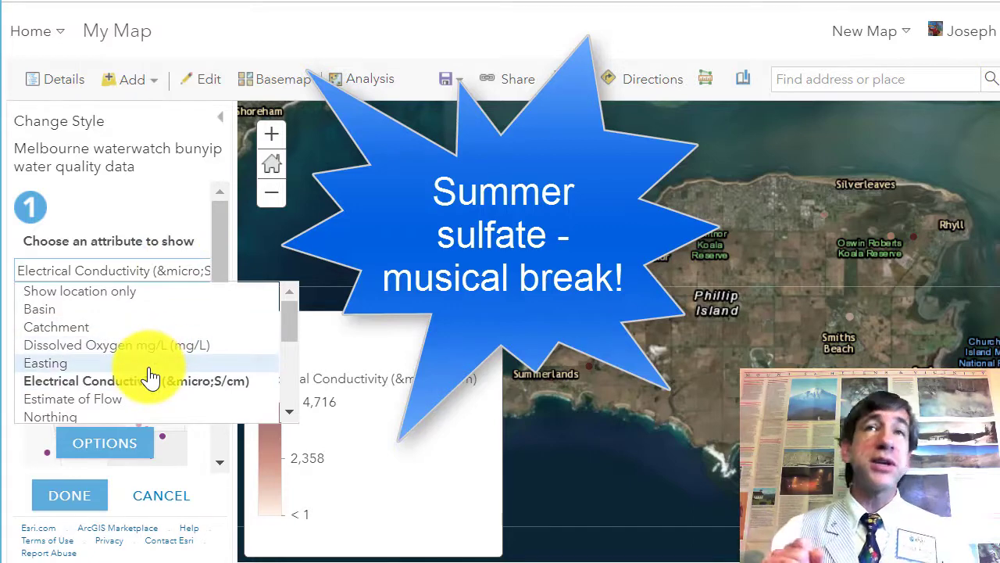
scroll(149, 374, "down", 2)
scroll(150, 377, "down", 2)
scroll(145, 363, "up", 4)
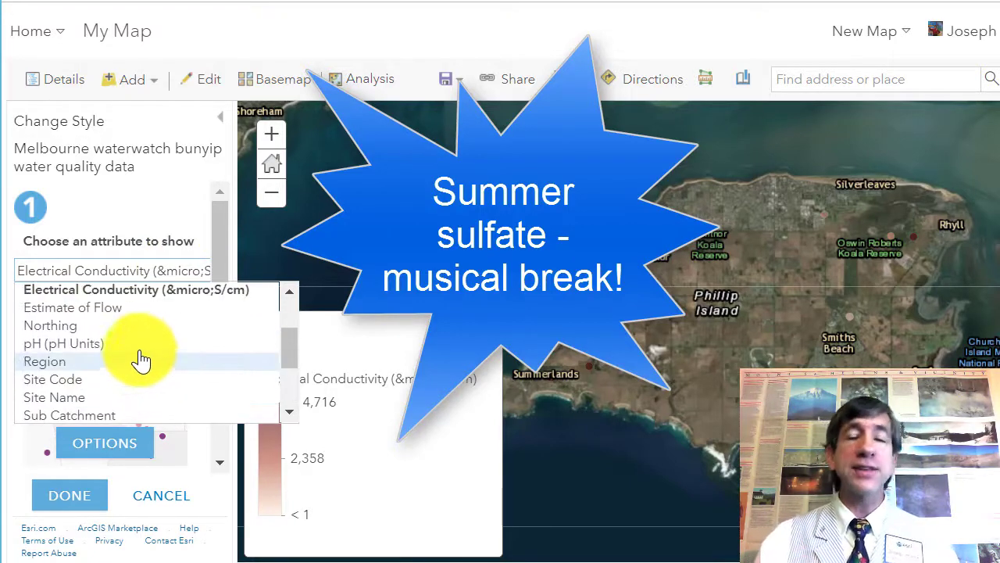
left_click(135, 344)
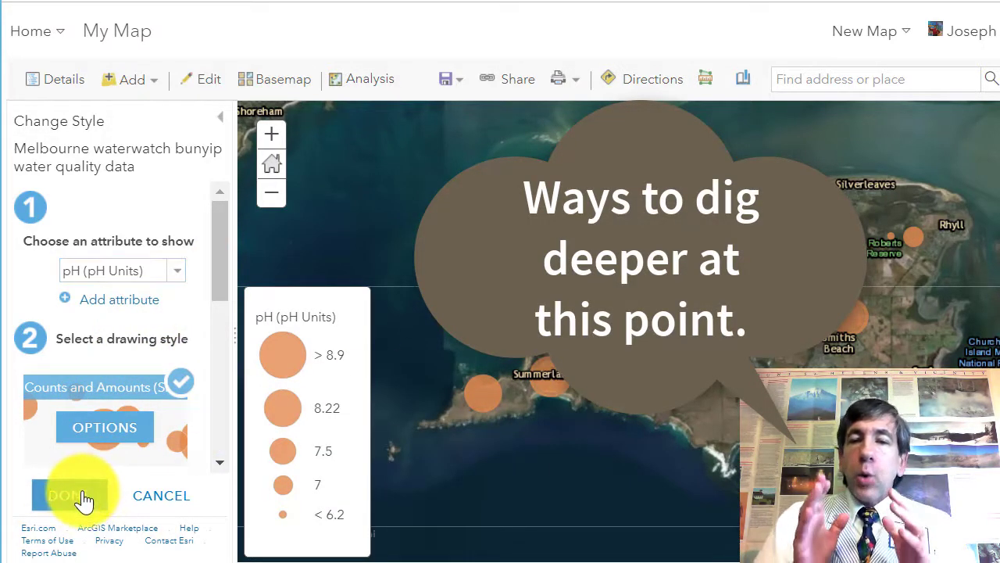
left_click(333, 452)
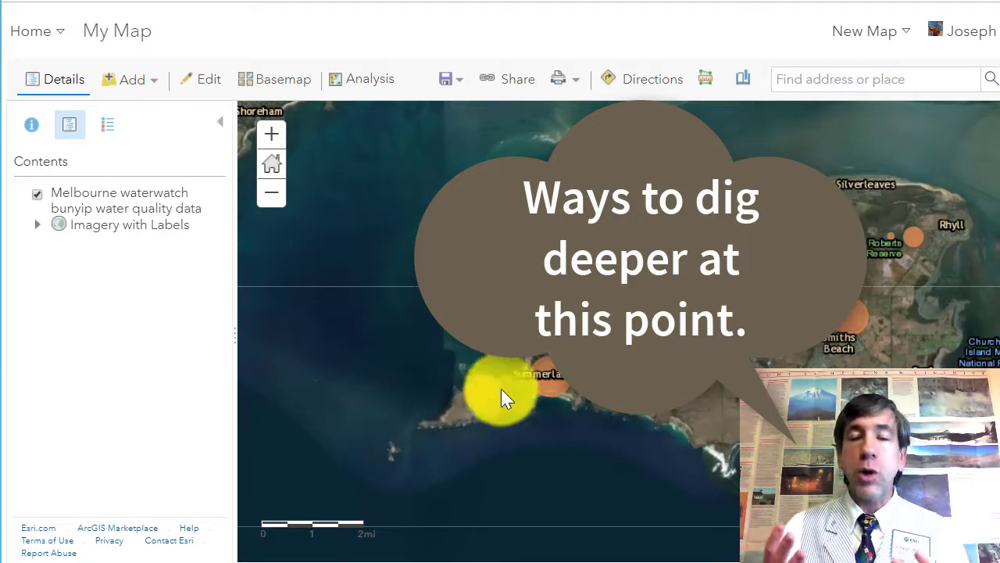
left_click(362, 82)
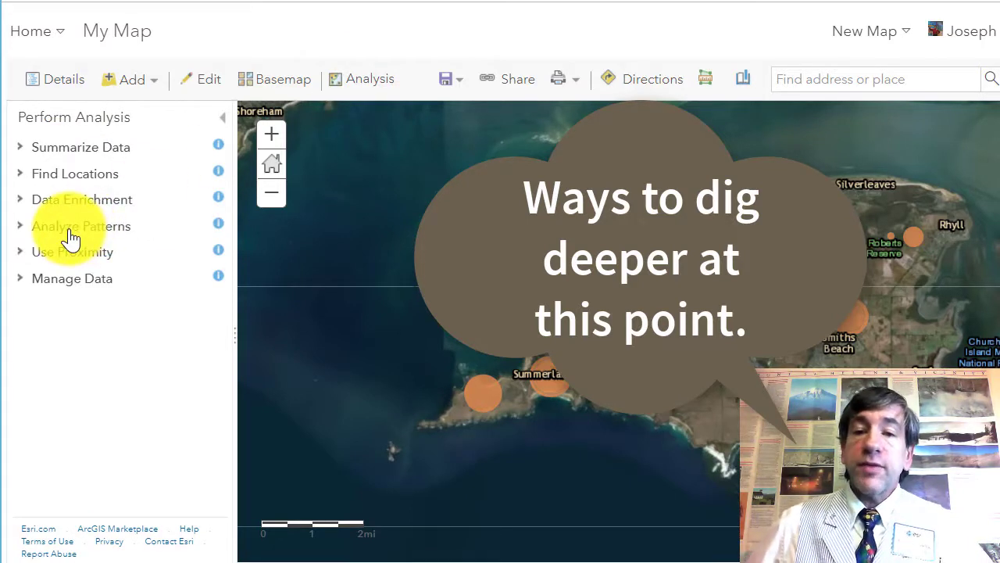
left_click(69, 251)
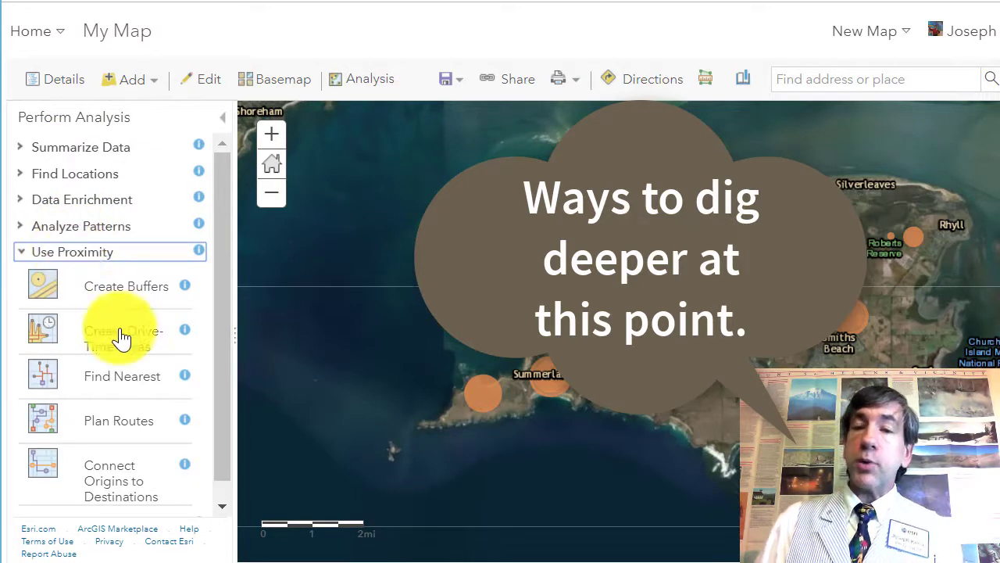
scroll(119, 337, "down", 1)
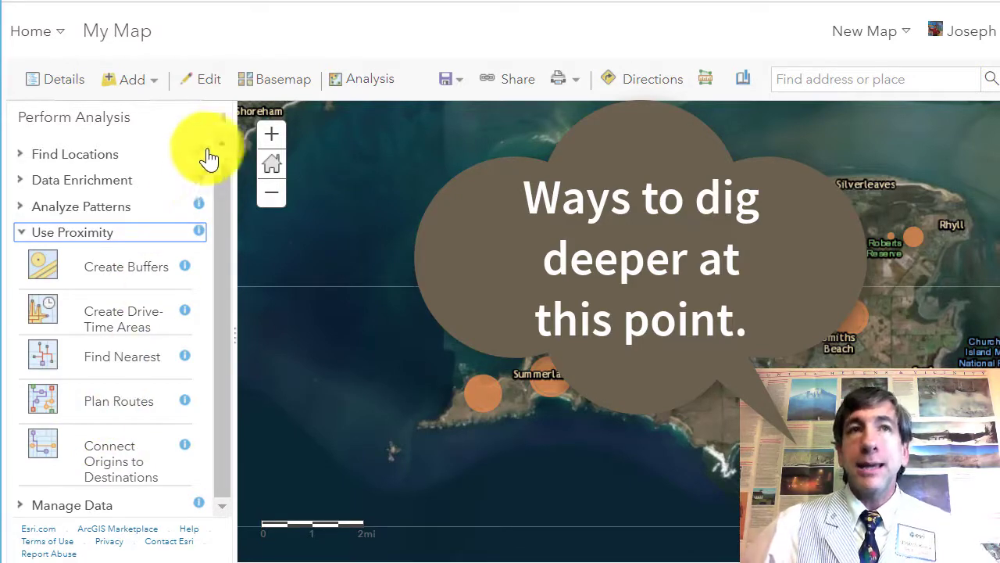
left_click(222, 119)
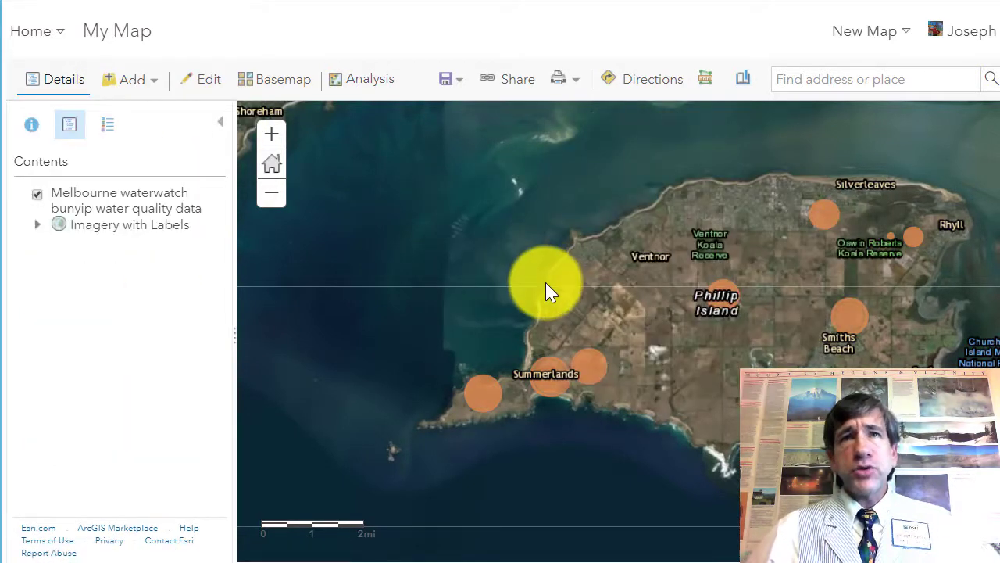
scroll(545, 282, "down", 1)
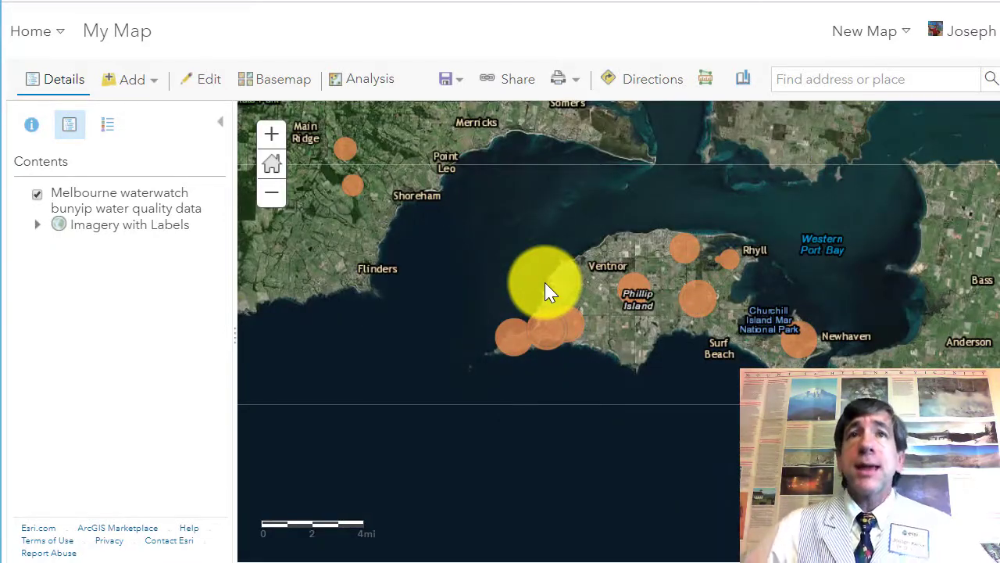
left_click_drag(545, 282, 537, 447)
scroll(513, 425, "down", 2)
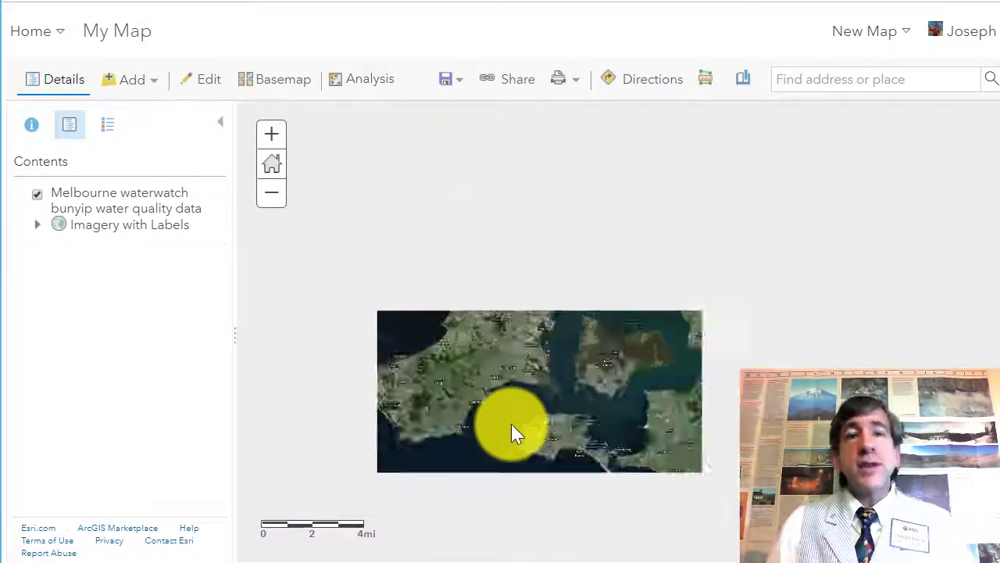